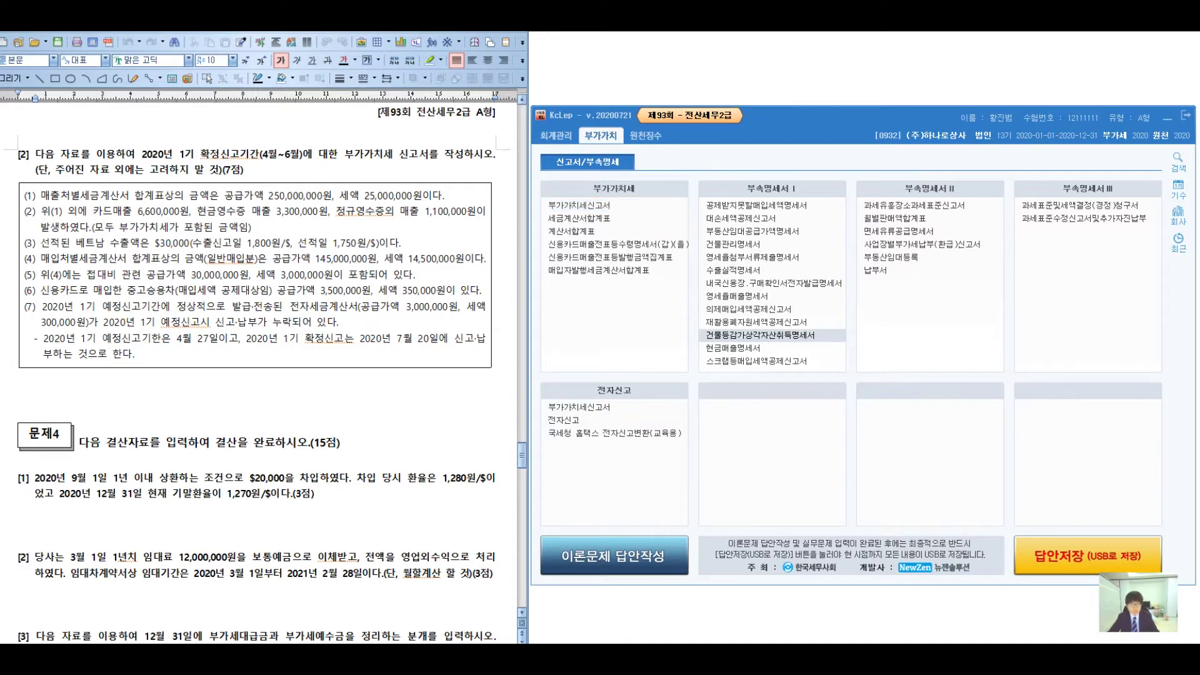
Step: Open the VAT return (부가가치세신고서) and set the reporting period to April 1 through June 30, 2020
click(578, 205)
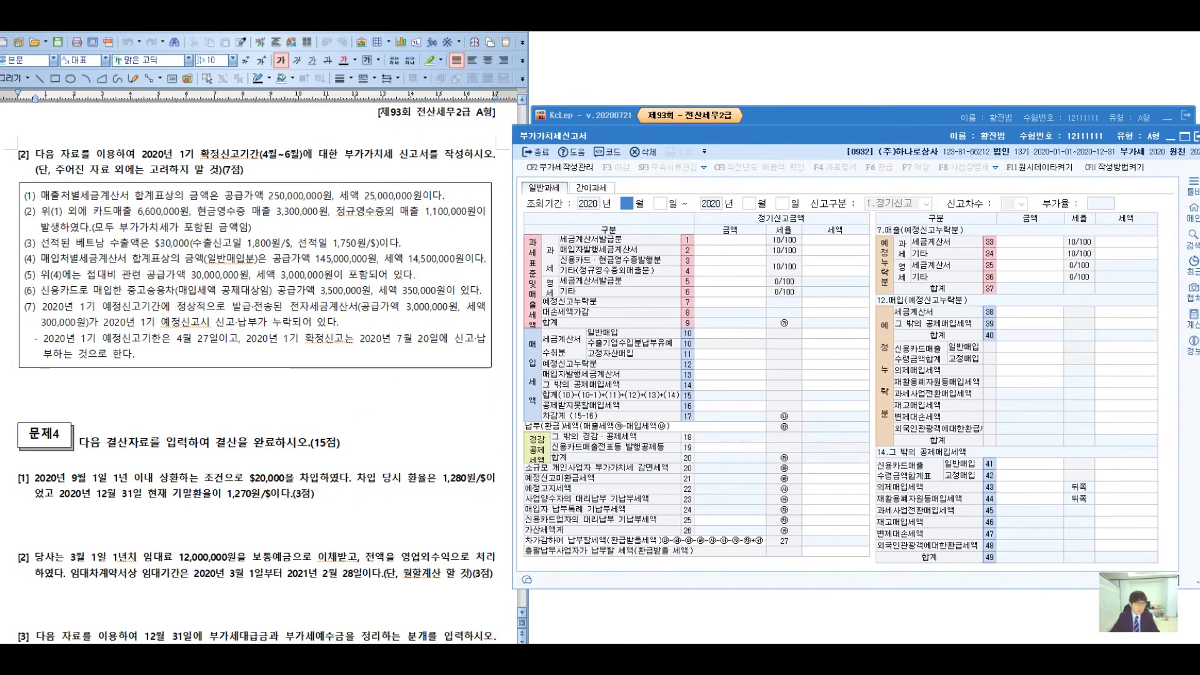
text(4)
key(Return)
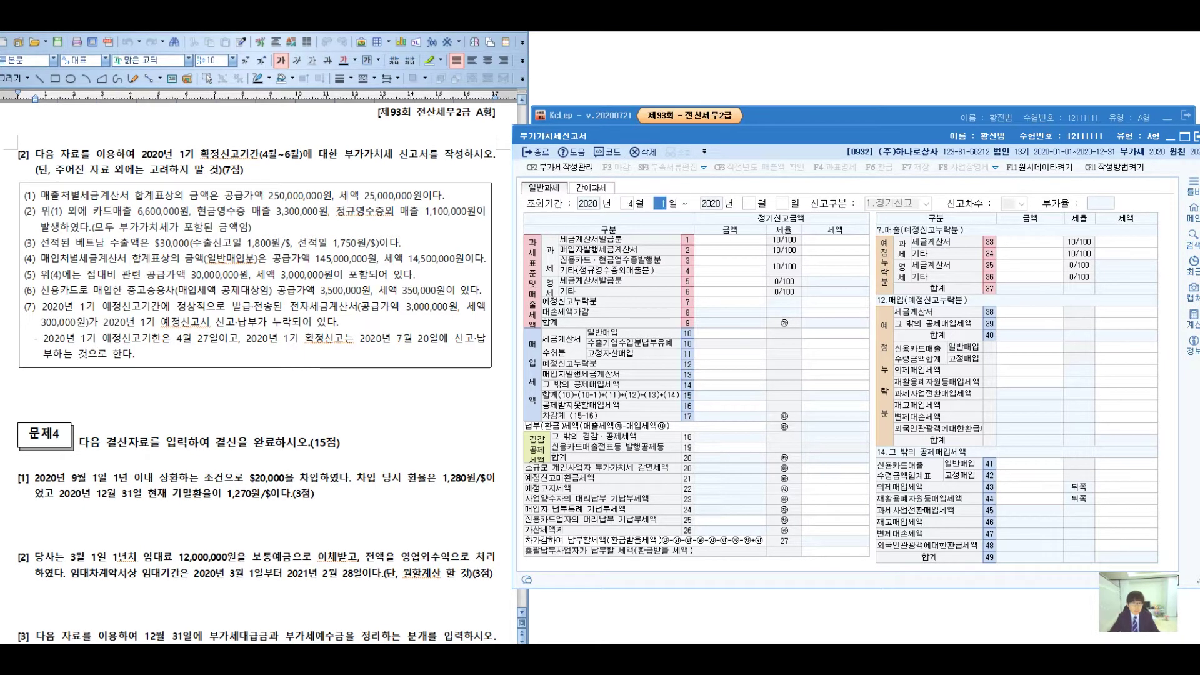
key(Return)
text(6)
key(Return)
text(30)
key(Return)
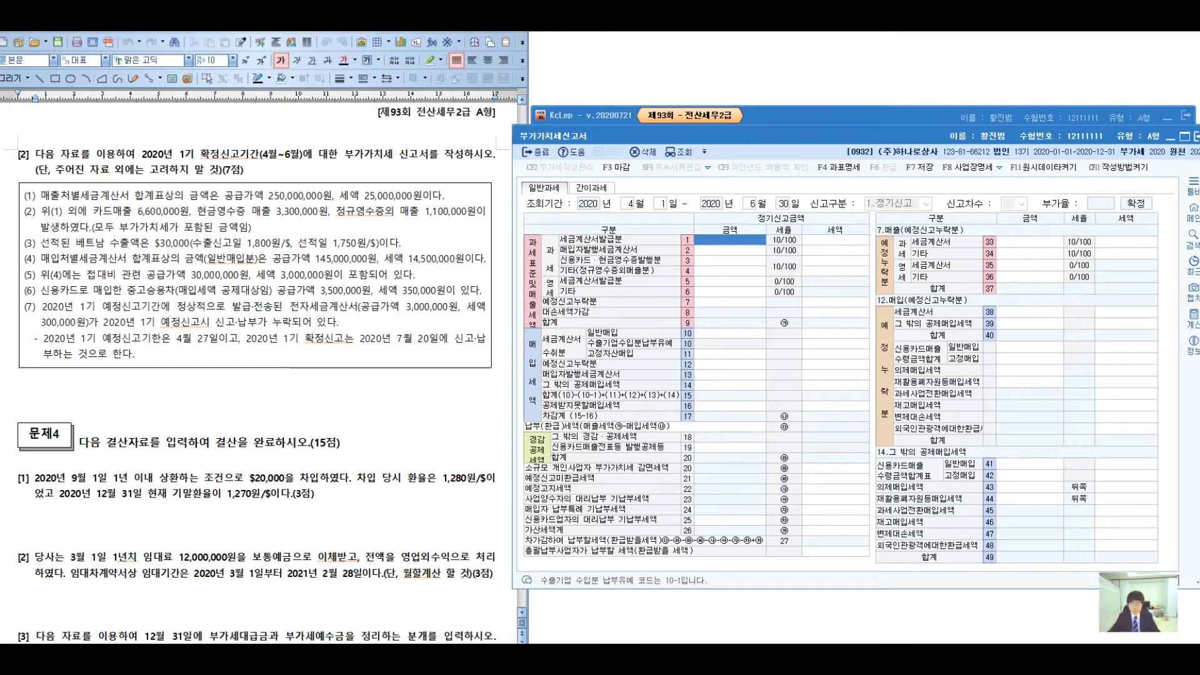
Step: Underline the tax-invoice sales in item (1) and handwrite a note assigning them to taxable row 1
key(alt+Tab)
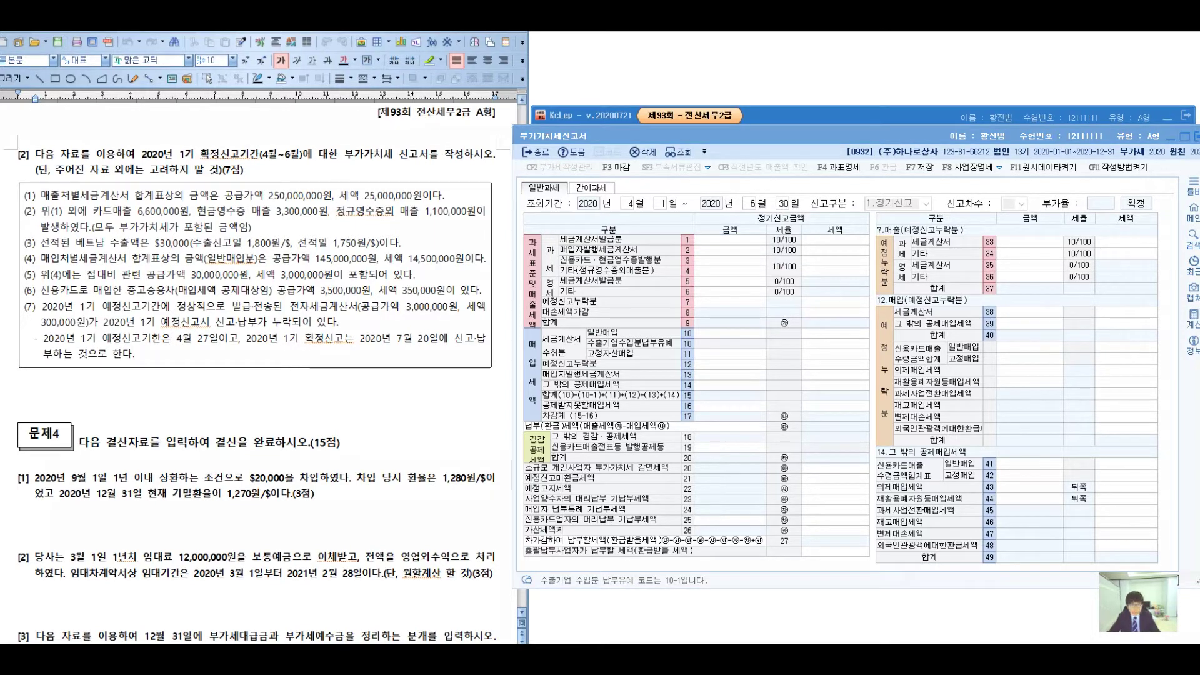
mouse_move(78, 205)
mouse_down()
mouse_move(200, 205)
mouse_move(197, 154)
mouse_move(238, 139)
mouse_move(226, 172)
mouse_move(250, 179)
mouse_up()
mouse_move(263, 143)
mouse_down()
mouse_move(253, 170)
mouse_move(272, 165)
mouse_up()
drag(280, 129, 282, 173)
mouse_move(310, 125)
mouse_down()
mouse_move(303, 169)
mouse_move(328, 135)
mouse_move(327, 163)
mouse_up()
drag(337, 124, 341, 172)
mouse_move(385, 134)
mouse_down()
mouse_move(378, 156)
mouse_move(395, 147)
mouse_up()
mouse_move(394, 157)
mouse_down()
mouse_move(390, 176)
mouse_move(418, 145)
mouse_move(441, 199)
mouse_up()
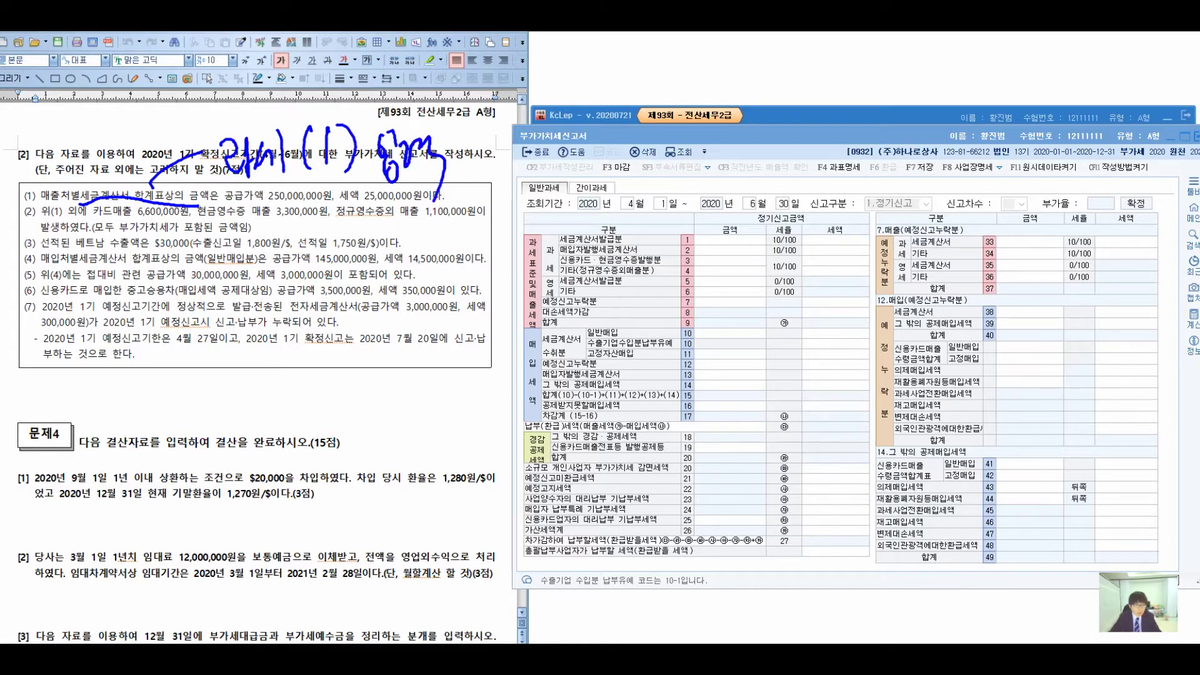
Step: Enter 250,000,000 as the amount for taxable sales with tax invoices issued (과세 세금계산서발급분, row 1)
click(729, 239)
key(Down)
key(Up)
text(2550000000)
key(Return)
key(Return)
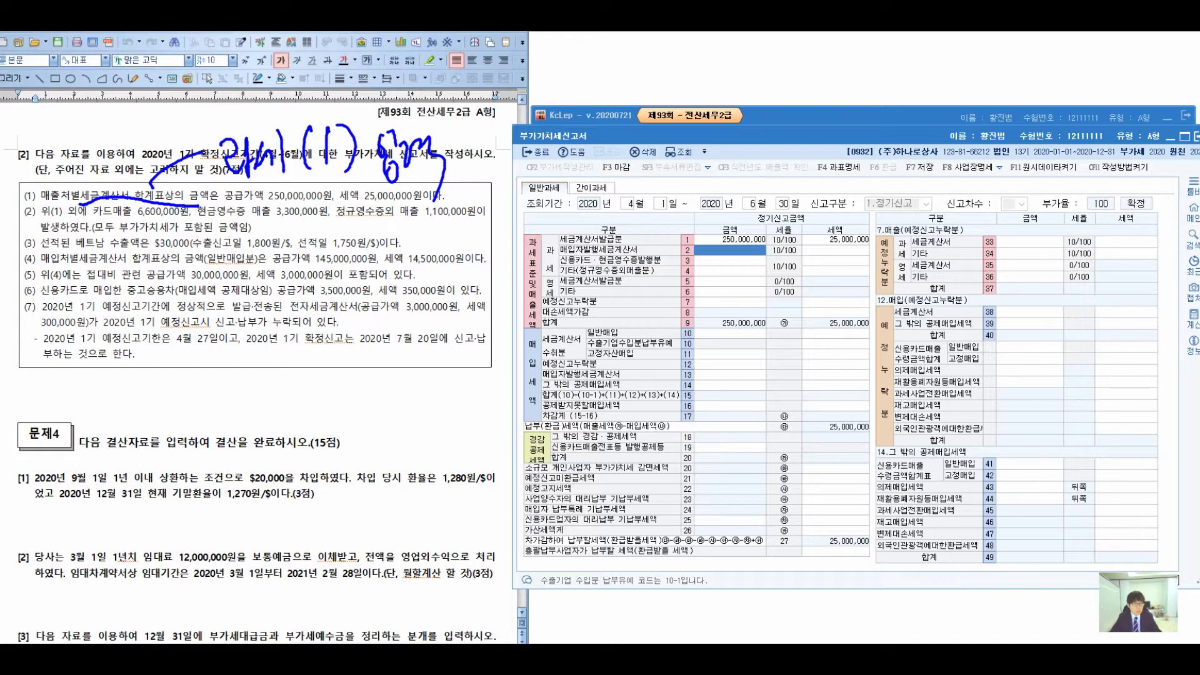
Step: Mark item (2) with handwritten notes assigning card and cash-receipt sales to row 3 and sales without regular receipts to row 4
drag(338, 212, 251, 229)
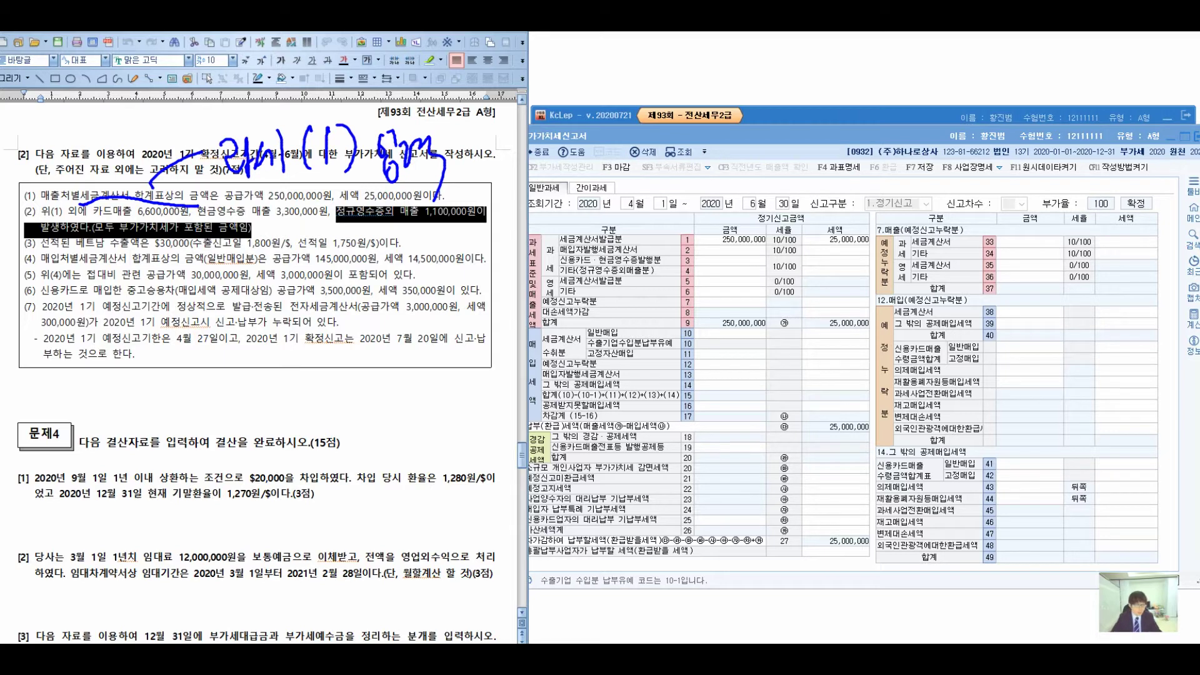
drag(106, 218, 324, 215)
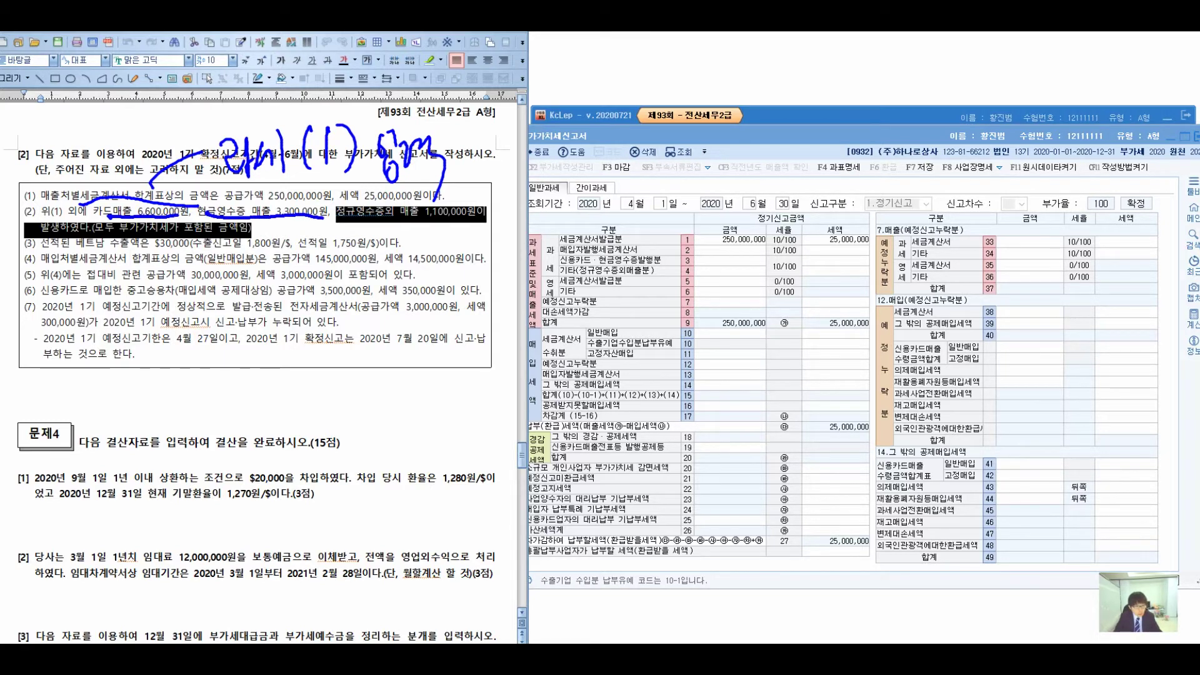
drag(138, 223, 242, 219)
mouse_move(180, 268)
mouse_down()
mouse_move(178, 312)
mouse_move(184, 302)
mouse_up()
drag(126, 361, 146, 380)
drag(152, 349, 156, 386)
drag(155, 370, 185, 382)
drag(191, 340, 193, 384)
mouse_move(219, 343)
mouse_down()
mouse_move(214, 378)
mouse_move(259, 375)
mouse_up()
drag(339, 230, 485, 217)
mouse_move(413, 235)
mouse_down()
mouse_move(409, 312)
mouse_move(416, 297)
mouse_up()
mouse_move(340, 341)
mouse_down()
mouse_move(368, 372)
mouse_move(387, 350)
mouse_move(418, 370)
mouse_move(445, 361)
mouse_up()
mouse_move(441, 317)
mouse_down()
mouse_move(464, 355)
mouse_move(505, 351)
mouse_up()
drag(502, 307, 538, 365)
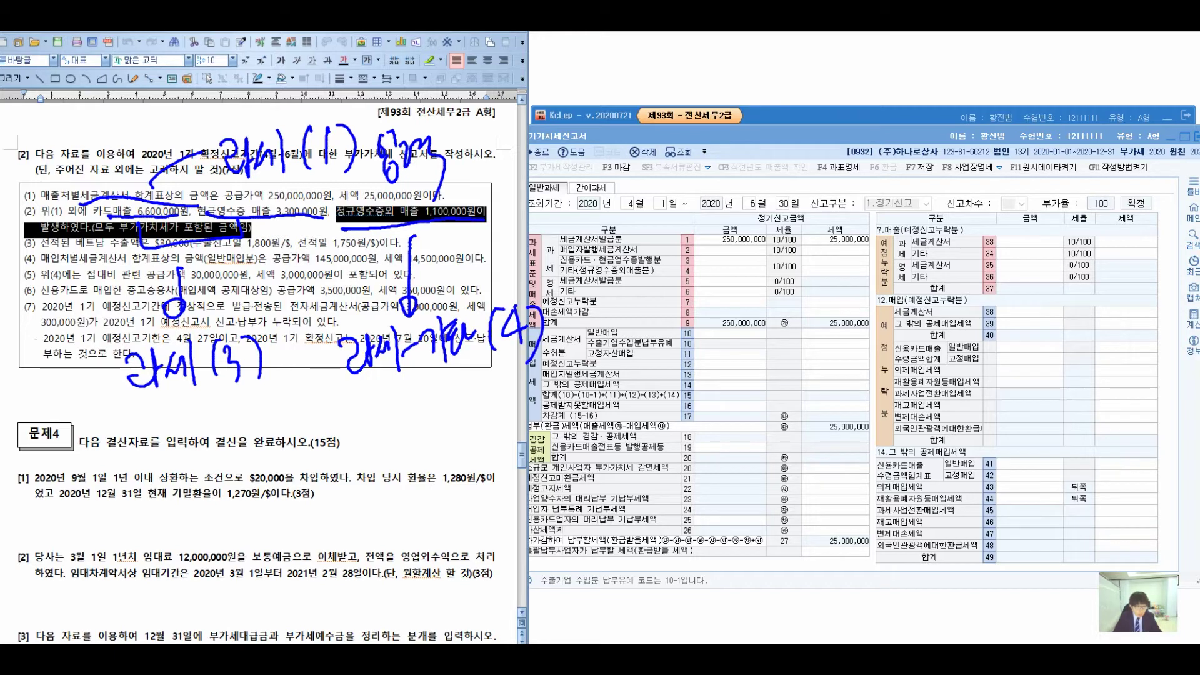
Step: Handwrite the card and cash-receipt calculation, dividing the combined sales by 1.1 for 9,000,000 supply and 900,000 tax
mouse_move(235, 378)
mouse_down()
mouse_move(401, 403)
mouse_move(403, 370)
mouse_up()
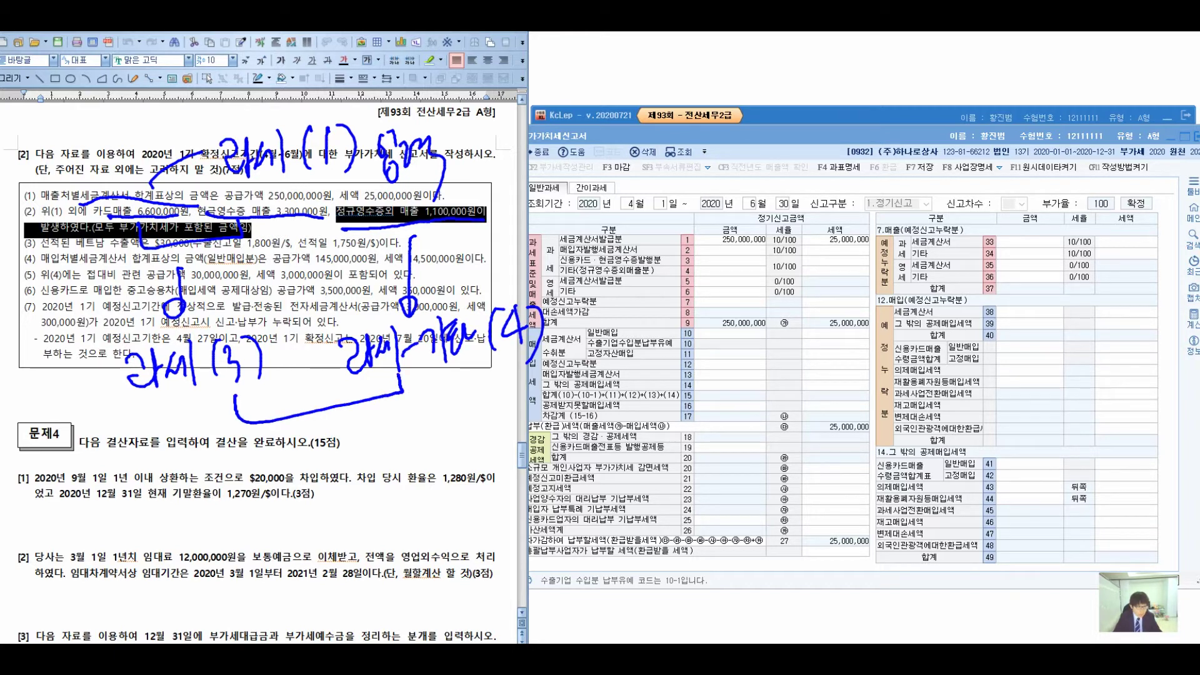
drag(92, 452, 134, 494)
mouse_move(138, 449)
mouse_down()
mouse_move(166, 484)
mouse_move(128, 543)
mouse_up()
mouse_move(143, 495)
mouse_down()
mouse_move(155, 547)
mouse_move(190, 528)
mouse_up()
mouse_move(190, 485)
mouse_down()
mouse_move(211, 519)
mouse_move(221, 509)
mouse_move(240, 522)
mouse_up()
drag(269, 455, 272, 516)
drag(288, 455, 294, 500)
drag(295, 475, 367, 462)
mouse_move(411, 420)
mouse_down()
mouse_move(382, 498)
mouse_move(432, 475)
mouse_up()
drag(449, 432, 453, 483)
drag(334, 541, 360, 537)
mouse_move(342, 556)
mouse_down()
mouse_move(366, 553)
mouse_move(403, 584)
mouse_up()
drag(411, 538, 413, 543)
drag(423, 537, 459, 523)
drag(470, 523, 516, 513)
drag(537, 467, 531, 538)
mouse_move(582, 483)
mouse_down()
mouse_move(572, 500)
mouse_move(584, 531)
mouse_up()
drag(589, 506, 697, 461)
Step: Handwrite the calculation 1,100,000 / 1.1 = 1,000,000 with 100,000 tax for the other sales, and clear all ink
mouse_move(473, 198)
mouse_down()
mouse_move(566, 172)
mouse_move(553, 187)
mouse_up()
click(650, 211)
mouse_move(630, 180)
mouse_down()
mouse_move(633, 218)
mouse_move(672, 213)
mouse_up()
drag(678, 194, 778, 185)
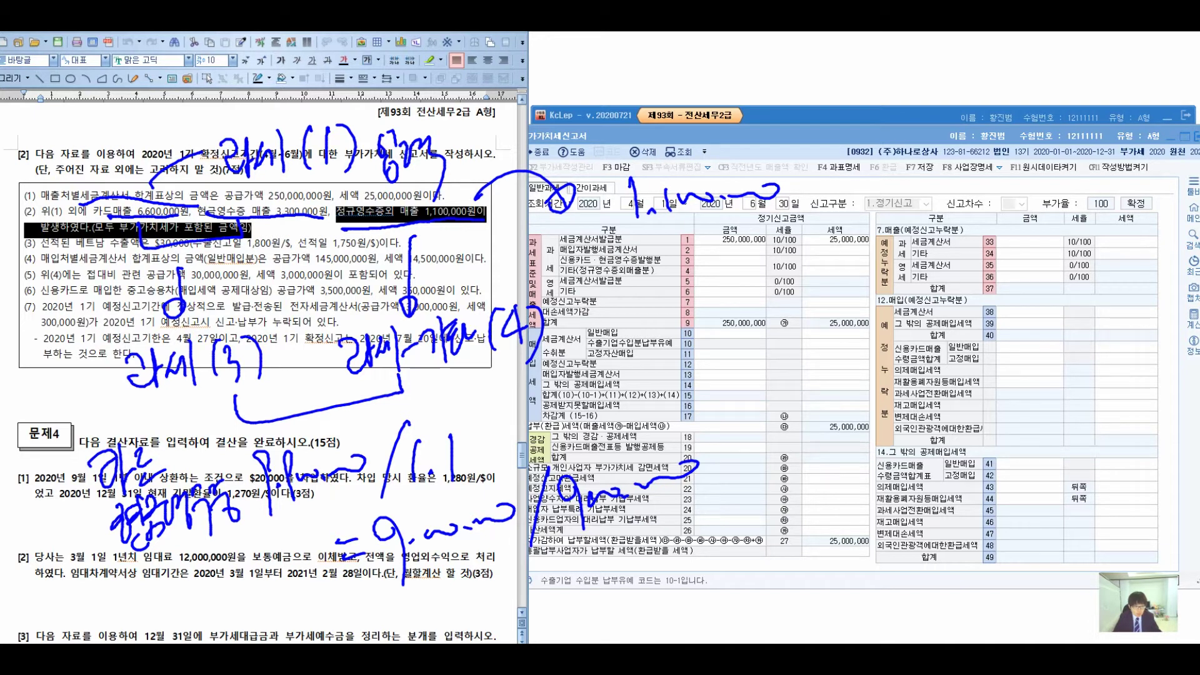
drag(826, 145, 785, 236)
mouse_move(825, 185)
mouse_down()
mouse_move(827, 217)
mouse_move(855, 213)
mouse_up()
click(838, 214)
drag(691, 286, 714, 278)
drag(696, 299, 725, 292)
mouse_move(748, 269)
mouse_down()
mouse_move(748, 309)
mouse_move(851, 285)
mouse_up()
click(757, 299)
drag(920, 239, 880, 320)
mouse_move(921, 260)
mouse_down()
mouse_move(923, 297)
mouse_move(1026, 288)
mouse_up()
click(976, 290)
drag(695, 352, 1049, 326)
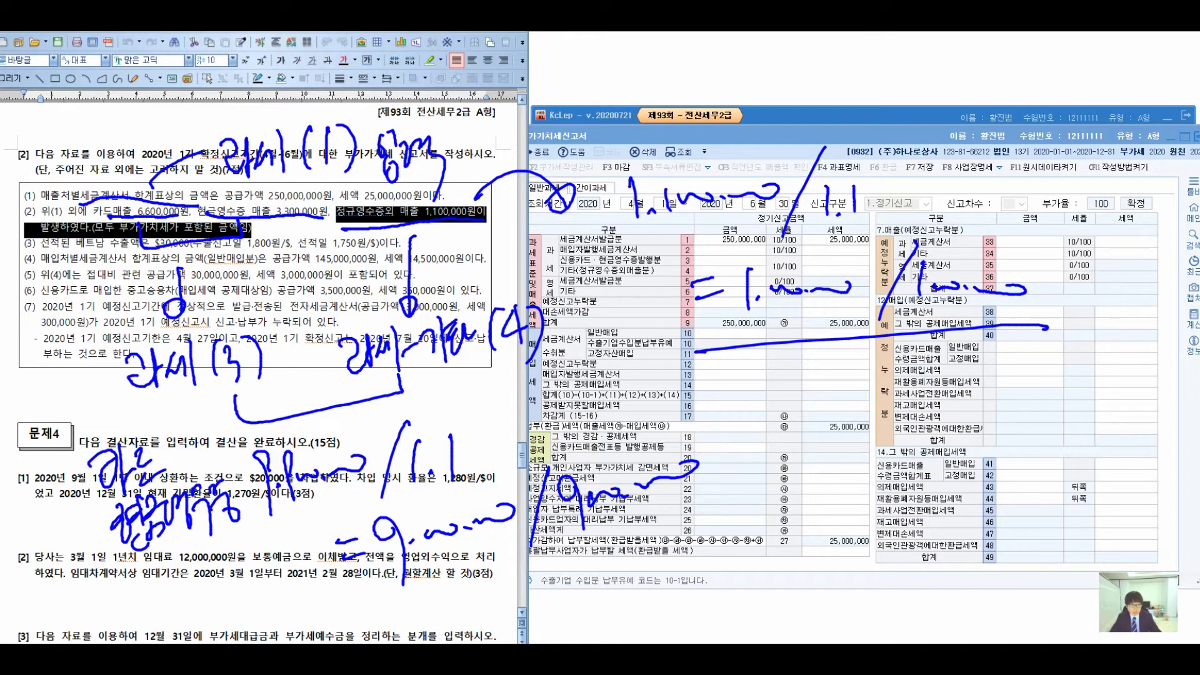
key(Escape)
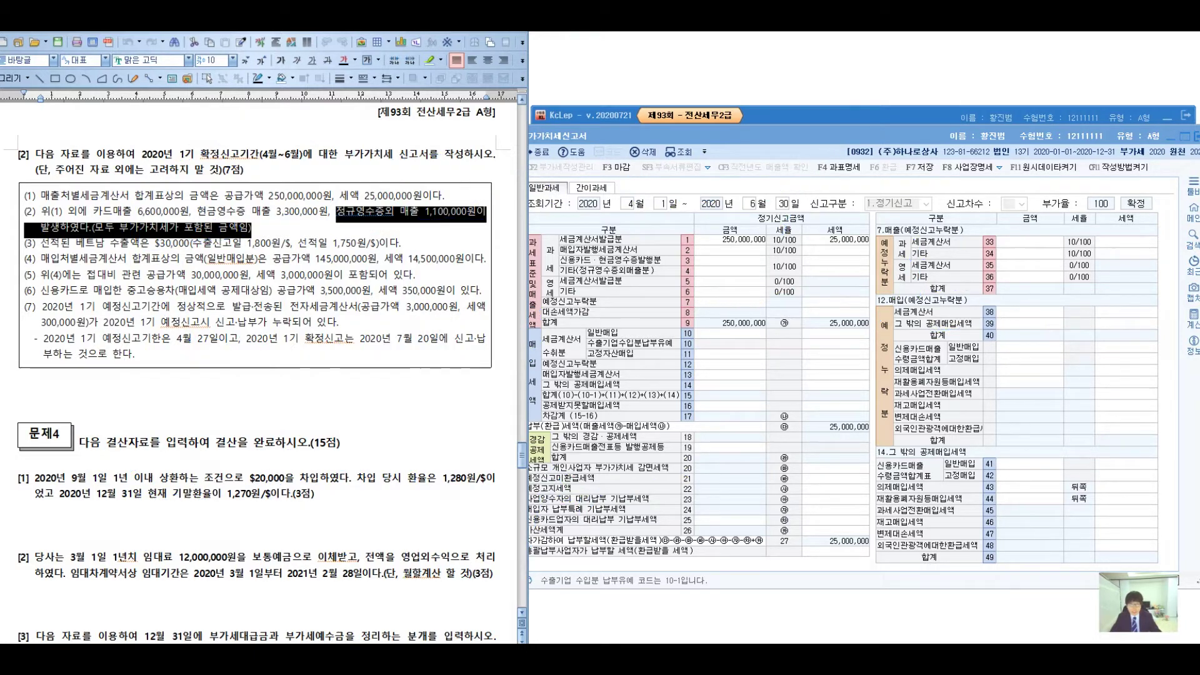
Step: Enter 9,000,000 for card and cash-receipt sales (row 3) and 1,000,000 for other taxable sales (기타, row 4)
click(729, 260)
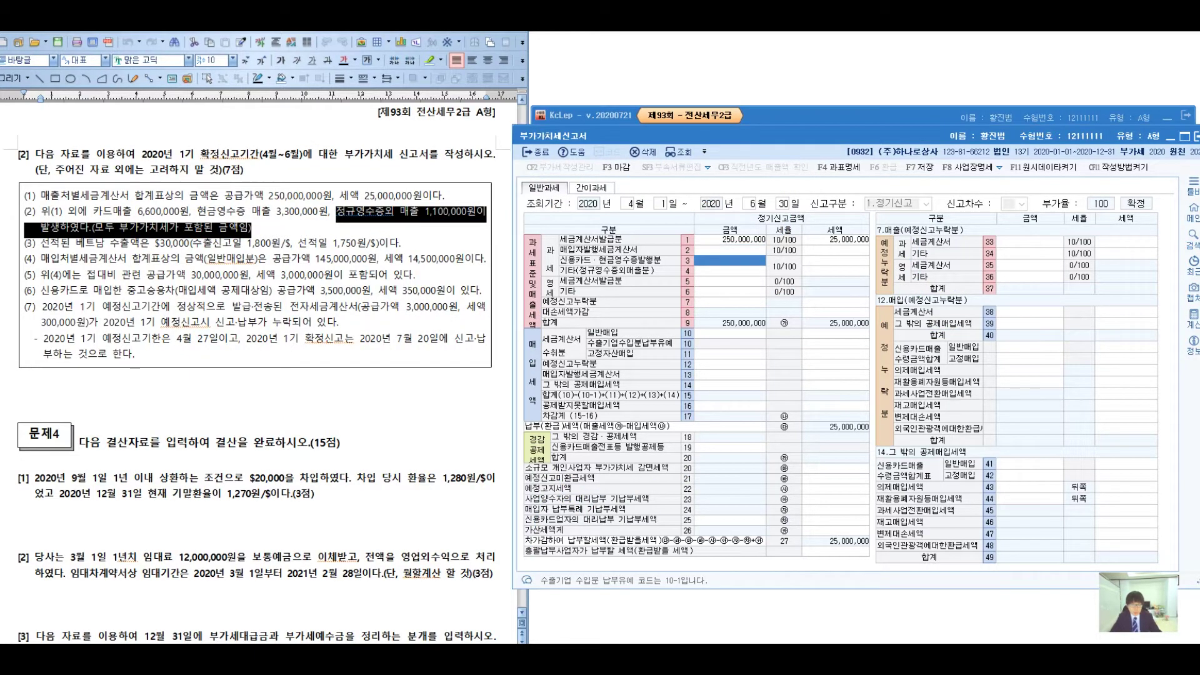
text(9000000)
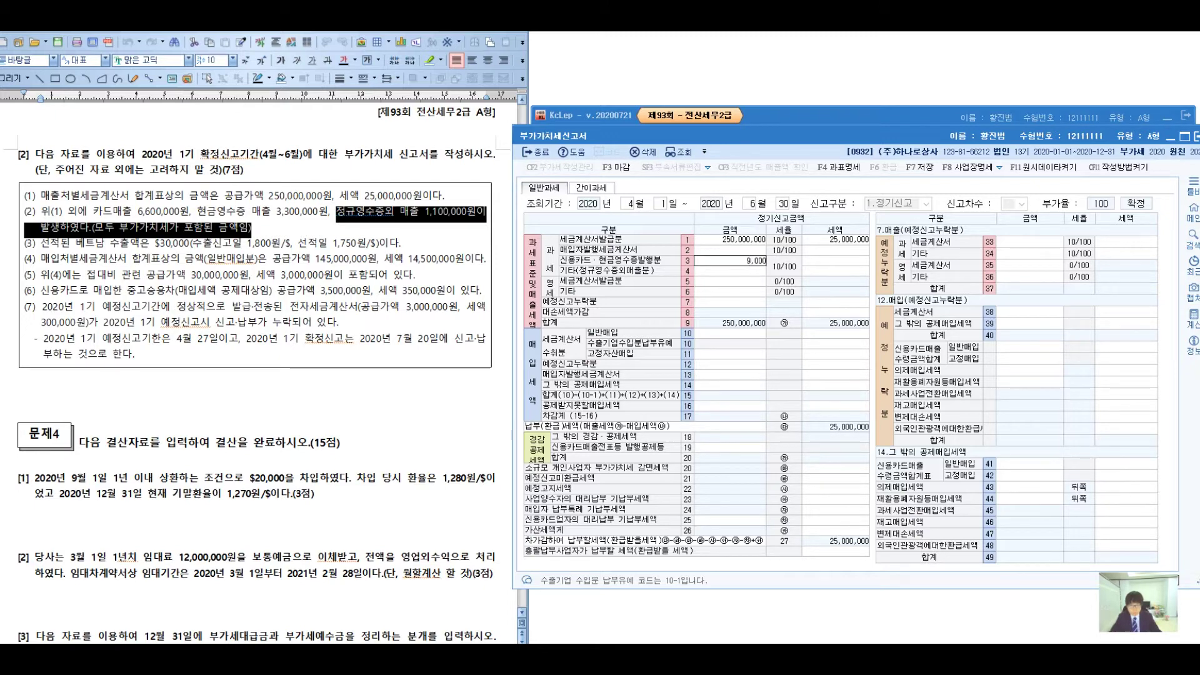
key(Return)
key(Return)
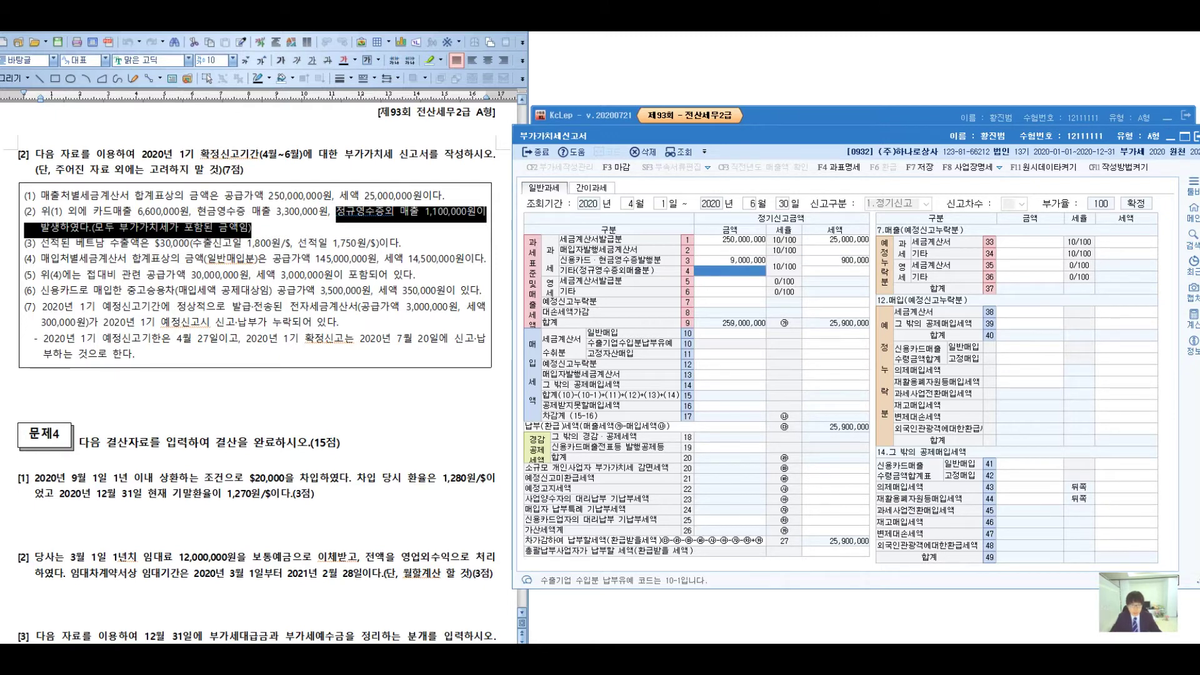
text(1000000)
key(Return)
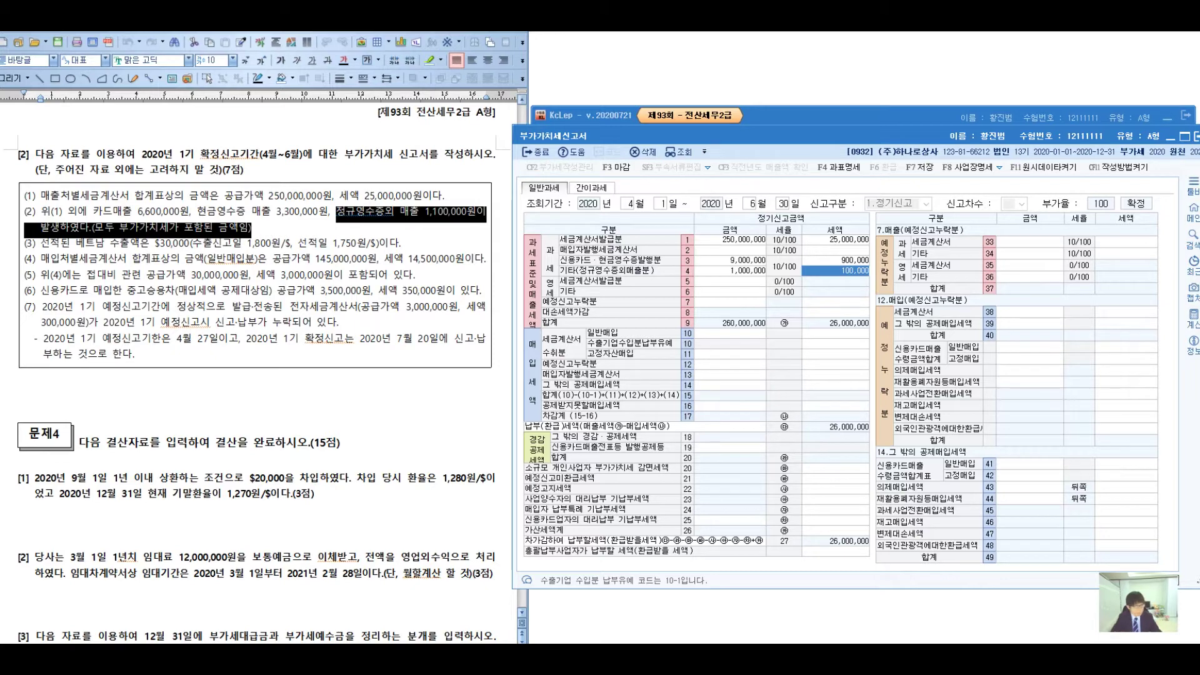
Step: Mark up export item (3), crossing out the declaration-date rate, circling the shipment-date rate and writing $30,000 × 1,750
click(50, 243)
drag(41, 242, 400, 244)
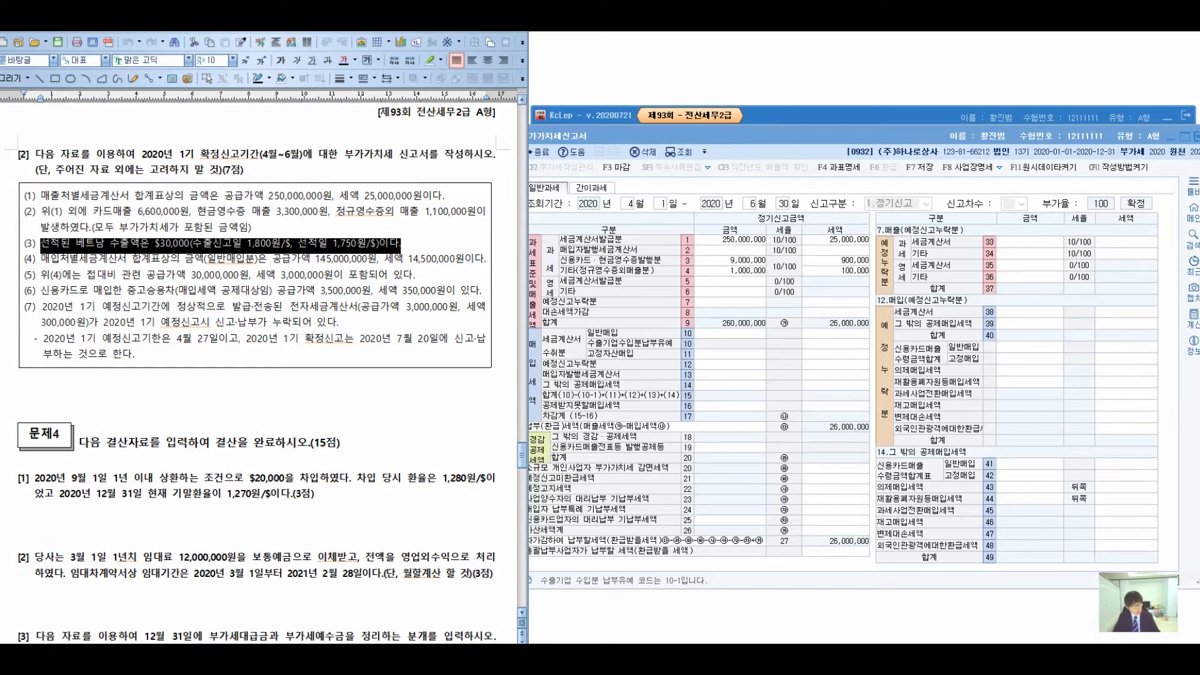
drag(242, 226, 198, 273)
drag(212, 215, 255, 275)
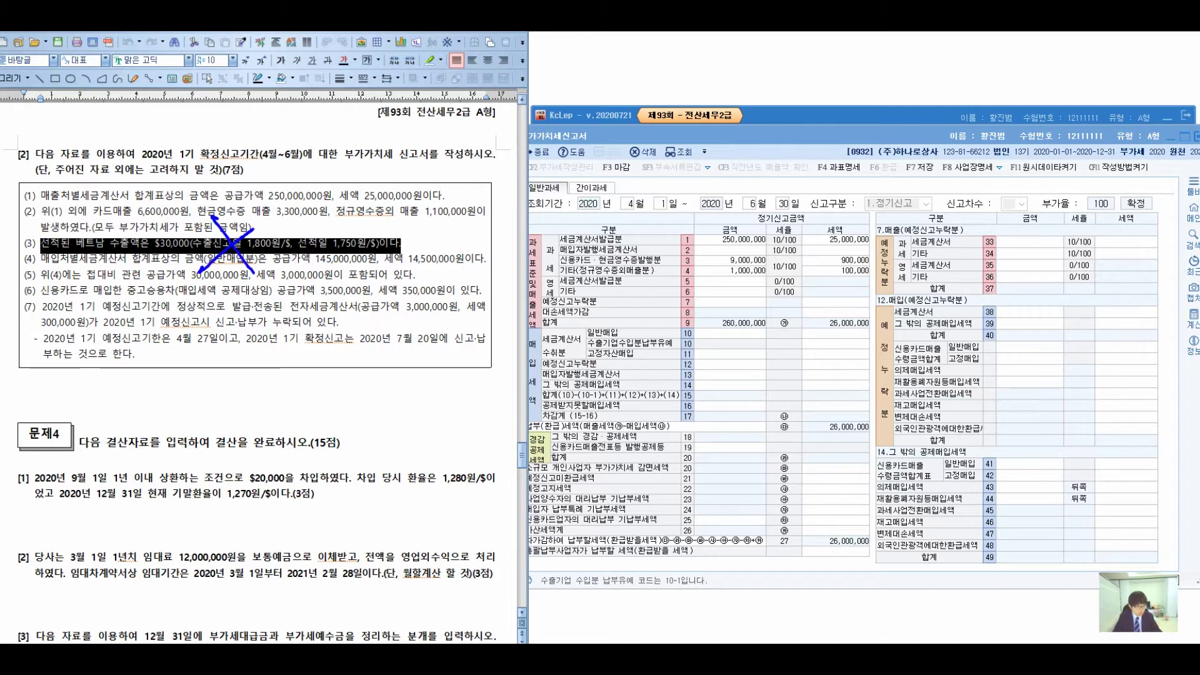
drag(327, 218, 337, 210)
mouse_move(142, 256)
mouse_down()
mouse_move(145, 351)
mouse_move(134, 348)
mouse_up()
drag(215, 335, 199, 374)
mouse_move(201, 328)
mouse_down()
mouse_move(208, 385)
mouse_move(237, 373)
mouse_up()
drag(249, 348, 336, 362)
drag(329, 341, 364, 363)
drag(386, 323, 376, 363)
click(386, 355)
mouse_move(405, 344)
mouse_down()
mouse_move(417, 326)
mouse_move(421, 366)
mouse_up()
drag(433, 331, 472, 325)
drag(290, 430, 313, 417)
drag(297, 448, 319, 439)
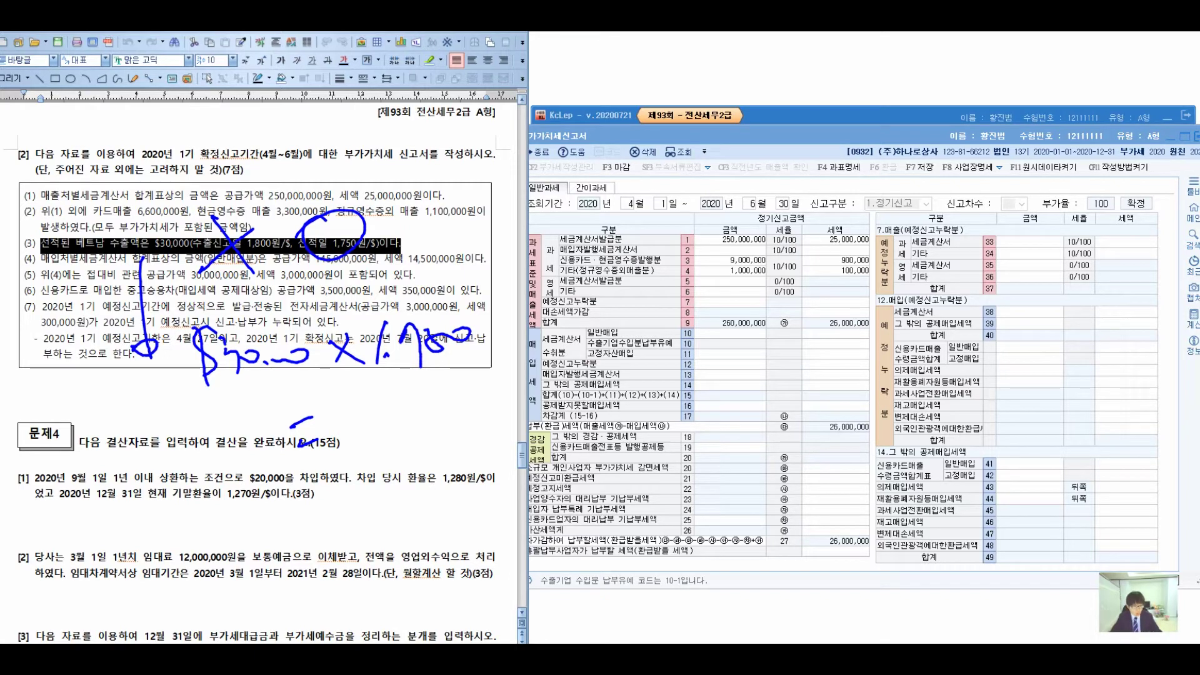
Step: Calculate 30000 × 1750 in the calculator and close it
key(XF86Calculator)
text(30)
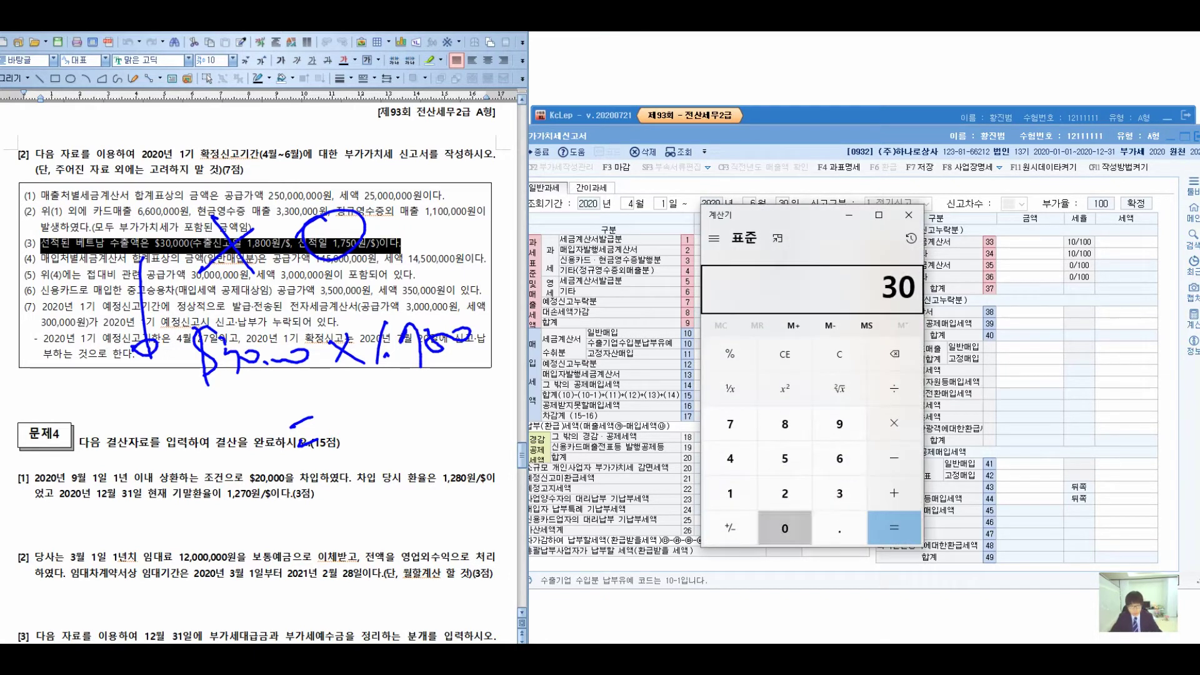
text(000*1750)
key(Return)
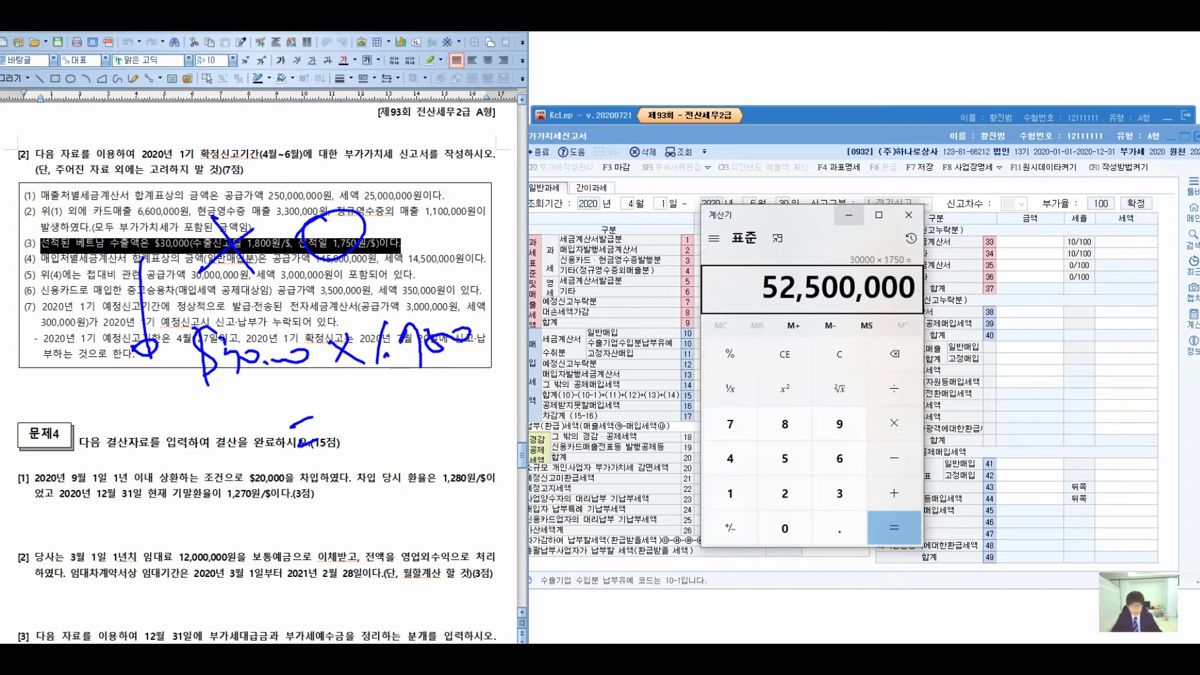
key(alt+F4)
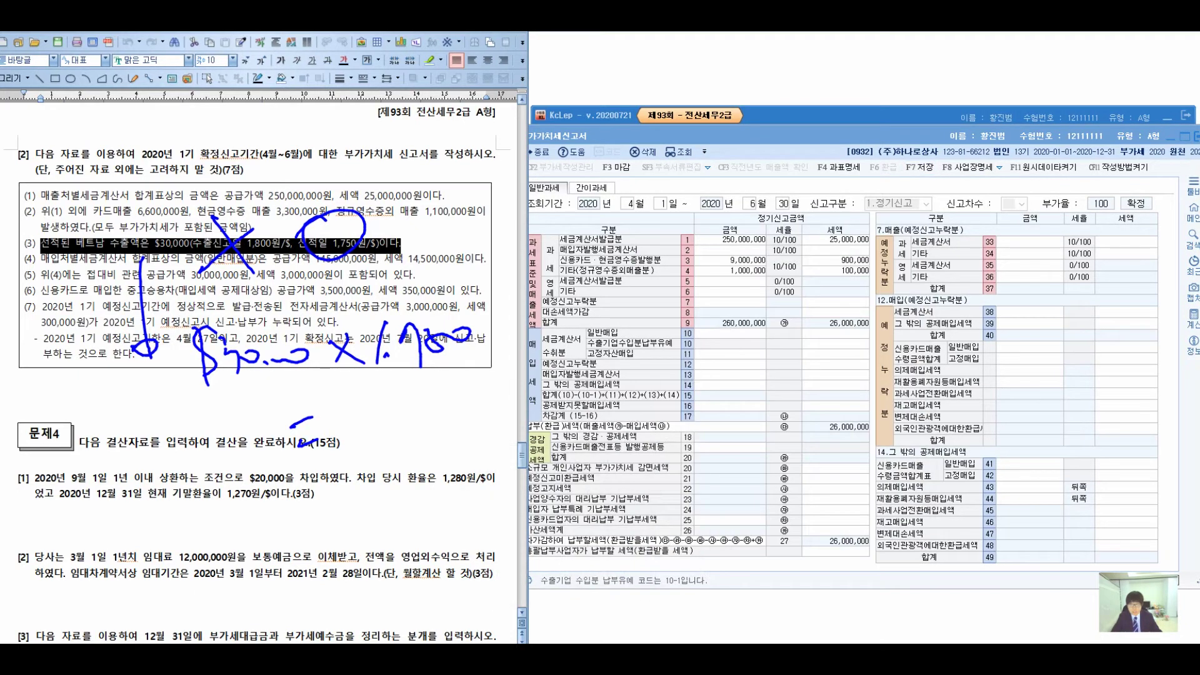
Step: Handwrite 52,500,000 as the result of the export sales calculation
drag(384, 387, 388, 445)
drag(396, 395, 416, 428)
click(423, 426)
mouse_move(438, 395)
mouse_down()
mouse_move(446, 418)
mouse_move(431, 427)
mouse_up()
drag(442, 406, 531, 417)
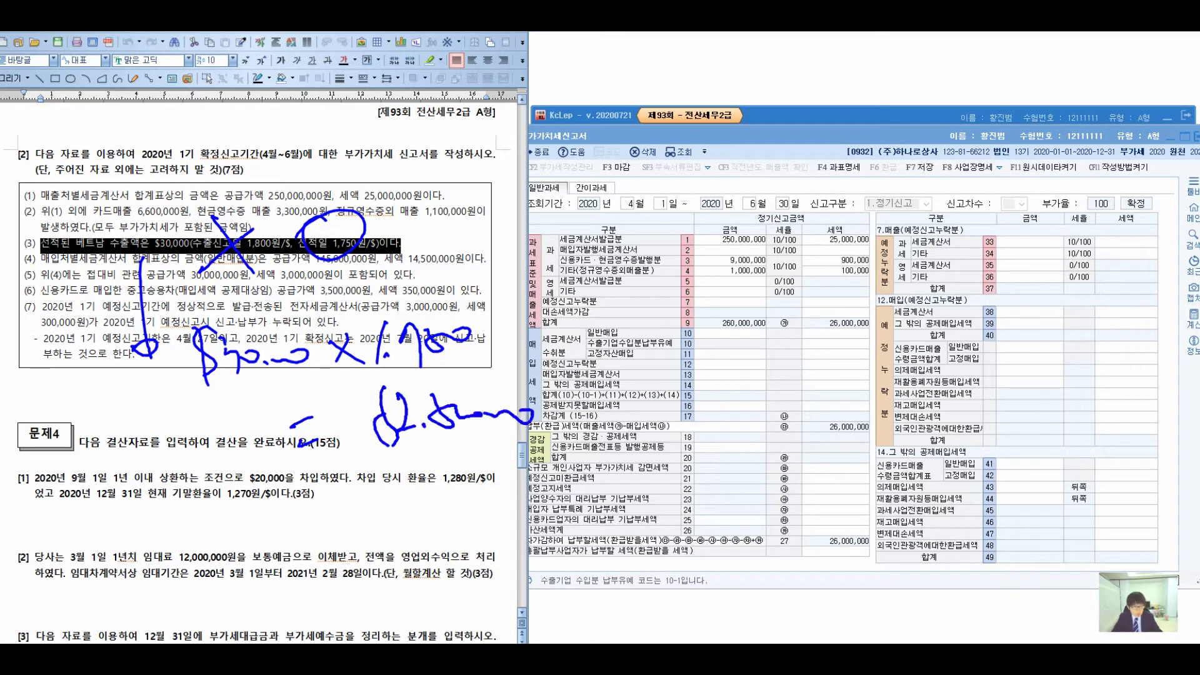
Step: Handwrite a diagram branching zero-rated (영세) sales into rows 5 and 6, listing the document types that belong to row 5
drag(643, 262, 550, 353)
drag(569, 398, 662, 474)
mouse_move(640, 212)
mouse_down()
mouse_move(676, 241)
mouse_move(709, 212)
mouse_move(715, 247)
mouse_up()
drag(663, 280, 680, 313)
drag(650, 313, 683, 330)
drag(685, 280, 694, 331)
drag(643, 281, 633, 337)
drag(686, 431, 681, 490)
drag(703, 430, 717, 512)
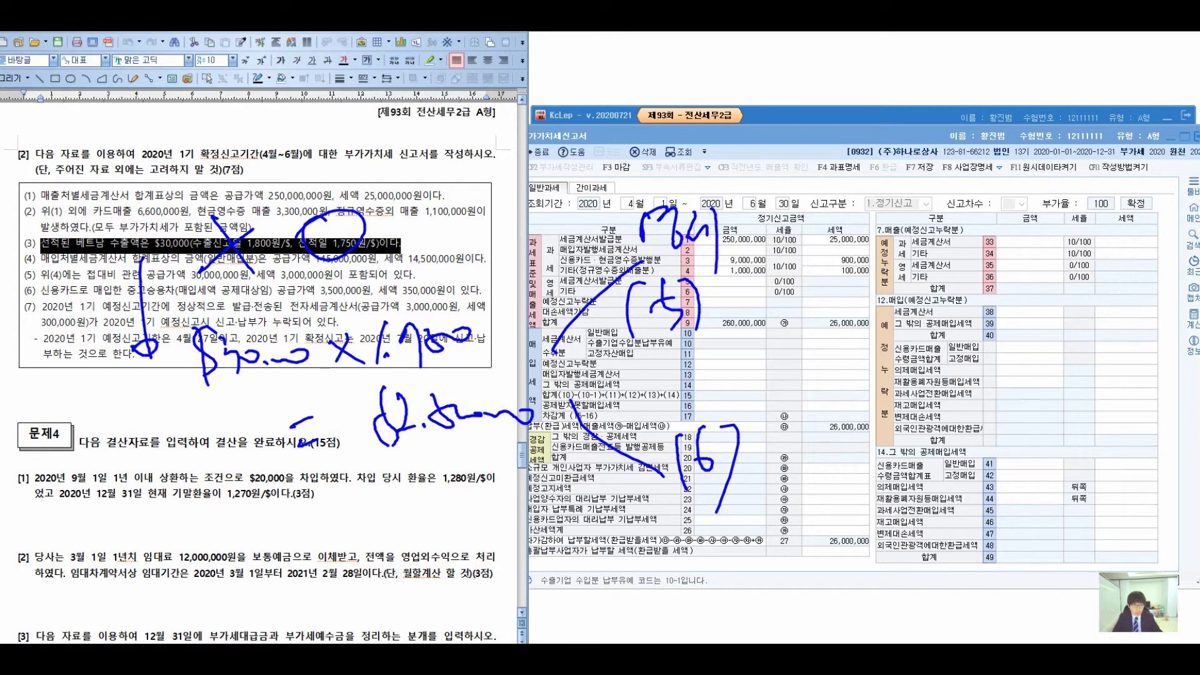
drag(713, 299, 770, 267)
drag(776, 237, 773, 280)
drag(833, 187, 851, 177)
drag(852, 159, 851, 209)
drag(865, 172, 870, 214)
mouse_move(888, 171)
mouse_down()
mouse_move(880, 196)
mouse_move(899, 196)
mouse_up()
mouse_move(904, 157)
mouse_down()
mouse_move(906, 226)
mouse_move(934, 206)
mouse_up()
mouse_move(956, 163)
mouse_down()
mouse_move(959, 215)
mouse_move(994, 199)
mouse_move(1011, 268)
mouse_up()
mouse_move(831, 234)
mouse_down()
mouse_move(864, 275)
mouse_move(850, 290)
mouse_up()
mouse_move(887, 244)
mouse_down()
mouse_move(928, 263)
mouse_move(945, 250)
mouse_move(959, 278)
mouse_up()
mouse_move(963, 246)
mouse_down()
mouse_move(986, 266)
mouse_move(991, 313)
mouse_up()
drag(828, 322, 875, 349)
drag(878, 310, 903, 350)
drag(901, 320, 927, 338)
mouse_move(935, 315)
mouse_down()
mouse_move(941, 346)
mouse_move(957, 331)
mouse_up()
drag(954, 312, 982, 349)
drag(824, 182, 816, 363)
drag(786, 283, 820, 276)
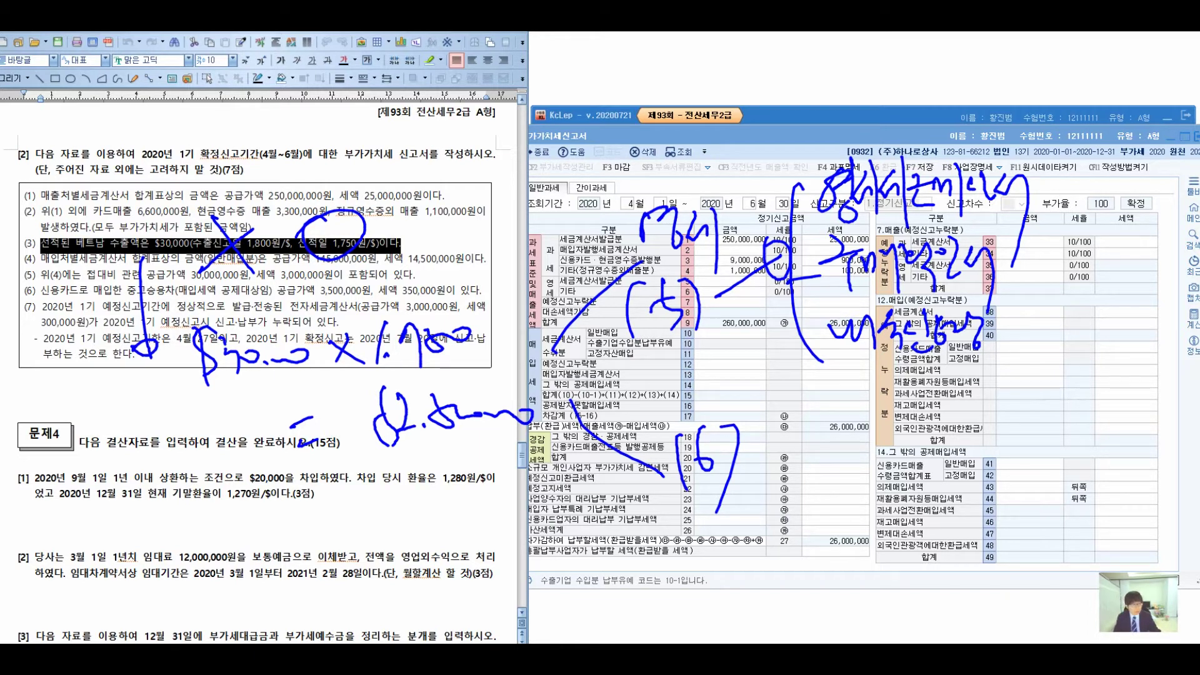
Step: Handwrite a direct export (직수출) note beside row 6 and clear all ink from the screen
drag(766, 448, 778, 476)
drag(798, 428, 807, 496)
drag(810, 465, 842, 446)
drag(809, 466, 847, 517)
drag(849, 438, 866, 433)
drag(858, 447, 891, 453)
drag(870, 471, 902, 486)
drag(962, 418, 964, 489)
mouse_move(989, 450)
mouse_down()
mouse_move(1007, 456)
mouse_move(988, 441)
mouse_up()
drag(1019, 416, 1000, 522)
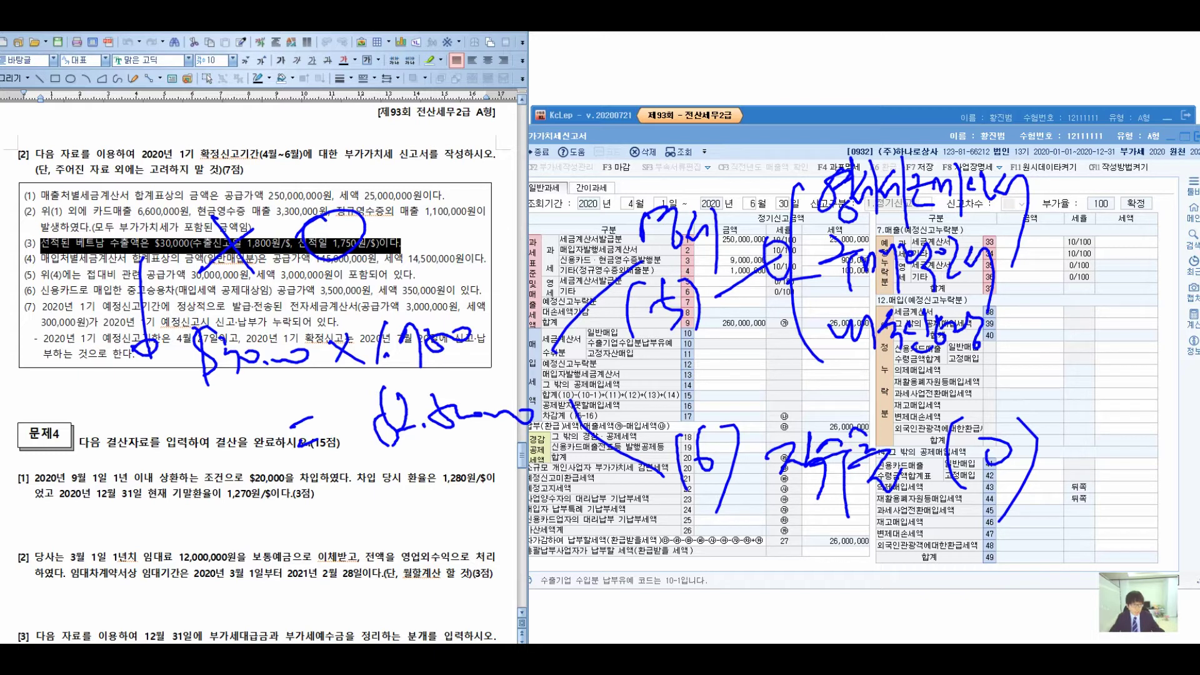
key(Escape)
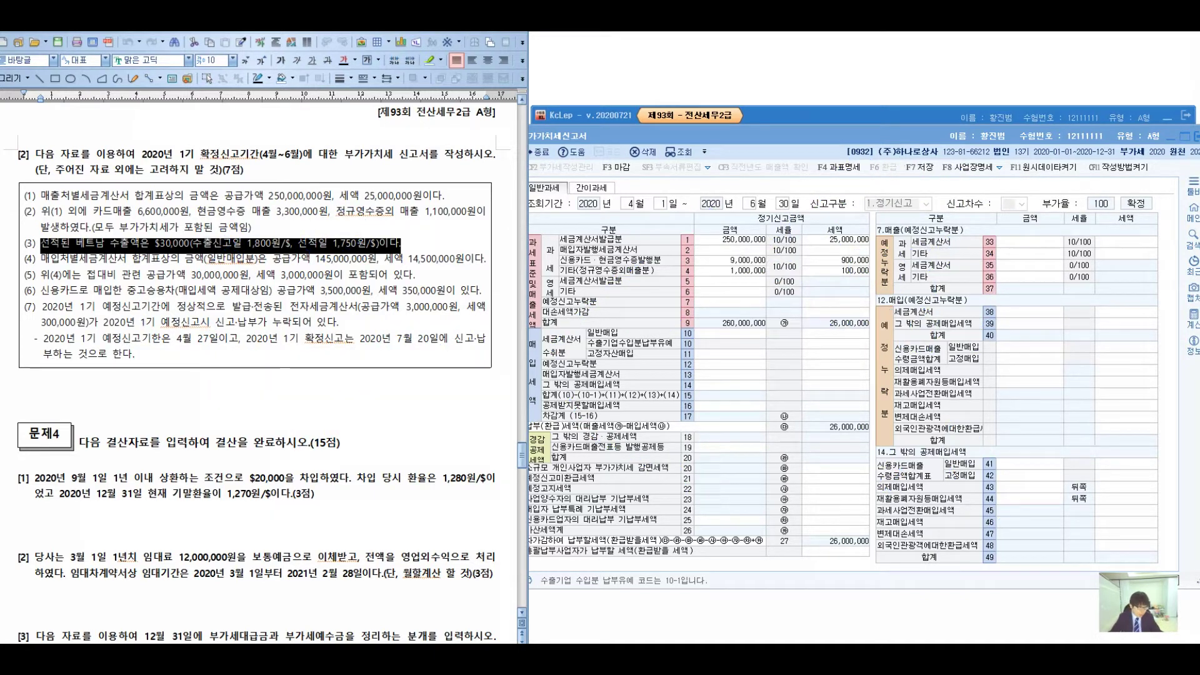
Step: Enter 52,500,000 as the amount for other zero-rated sales (영세 기타, row 6)
key(alt+Tab)
key(Return)
key(Return)
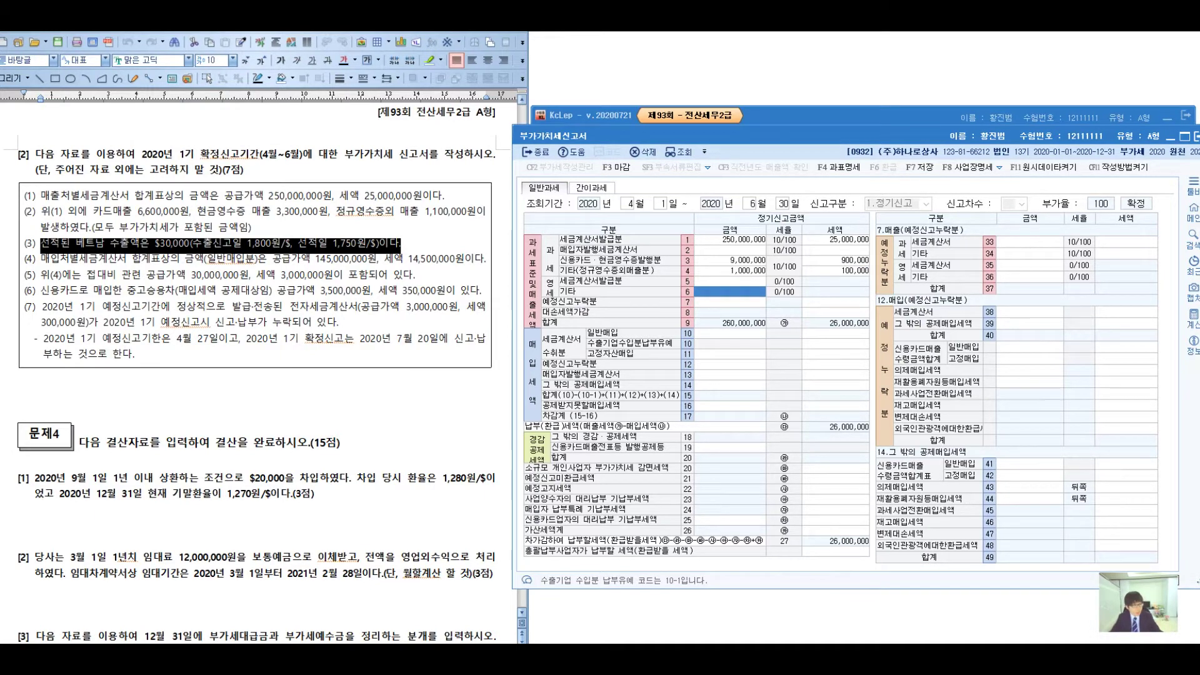
text(52,50)
key(BackSpace)
text(500000)
key(Return)
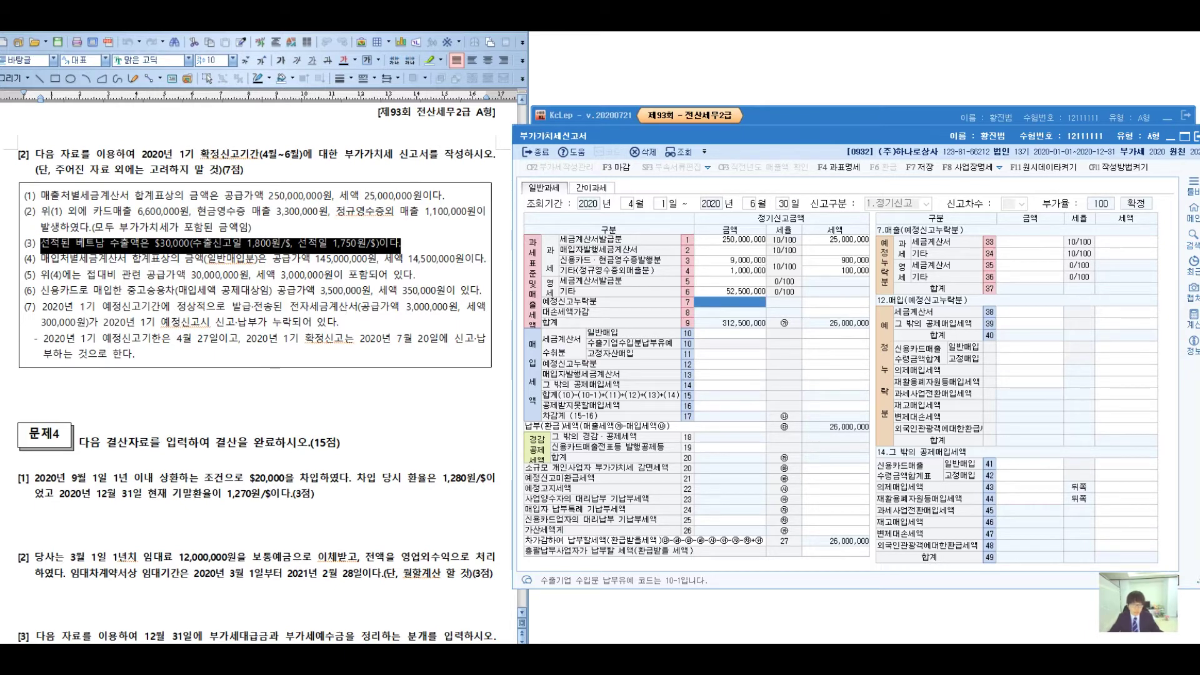
click(729, 291)
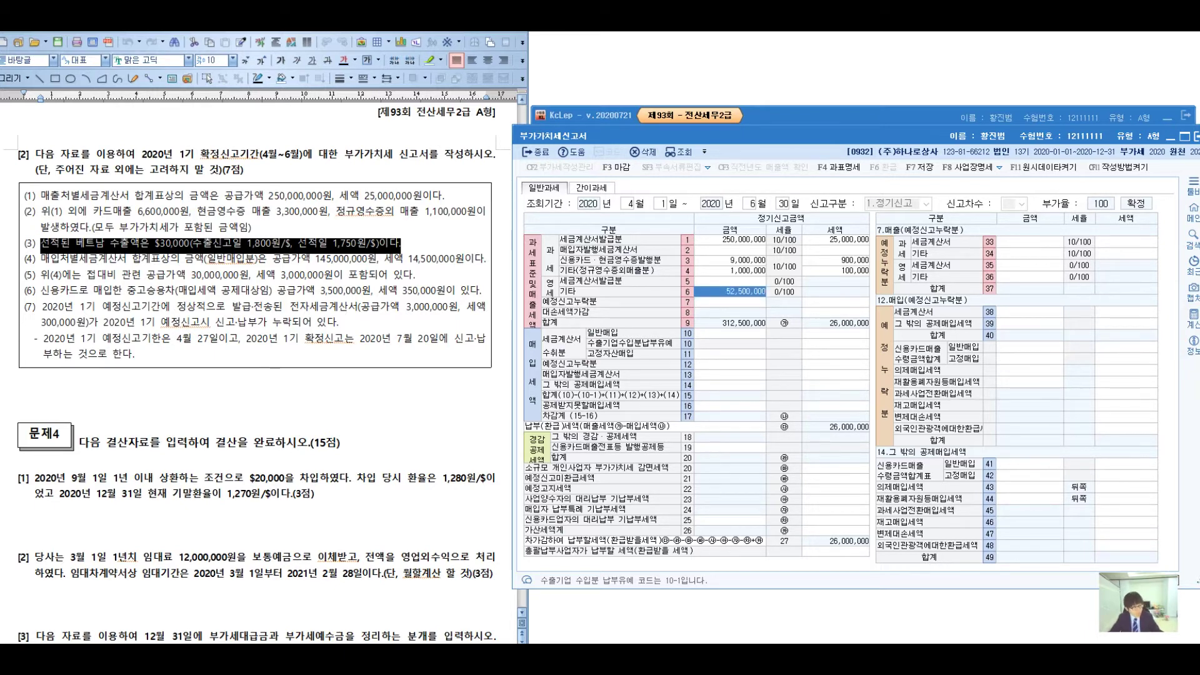
Step: Clear the highlight on item (3), then circle the purchase tax (매입세) section and mark its tax invoice rows with ticks
click(41, 258)
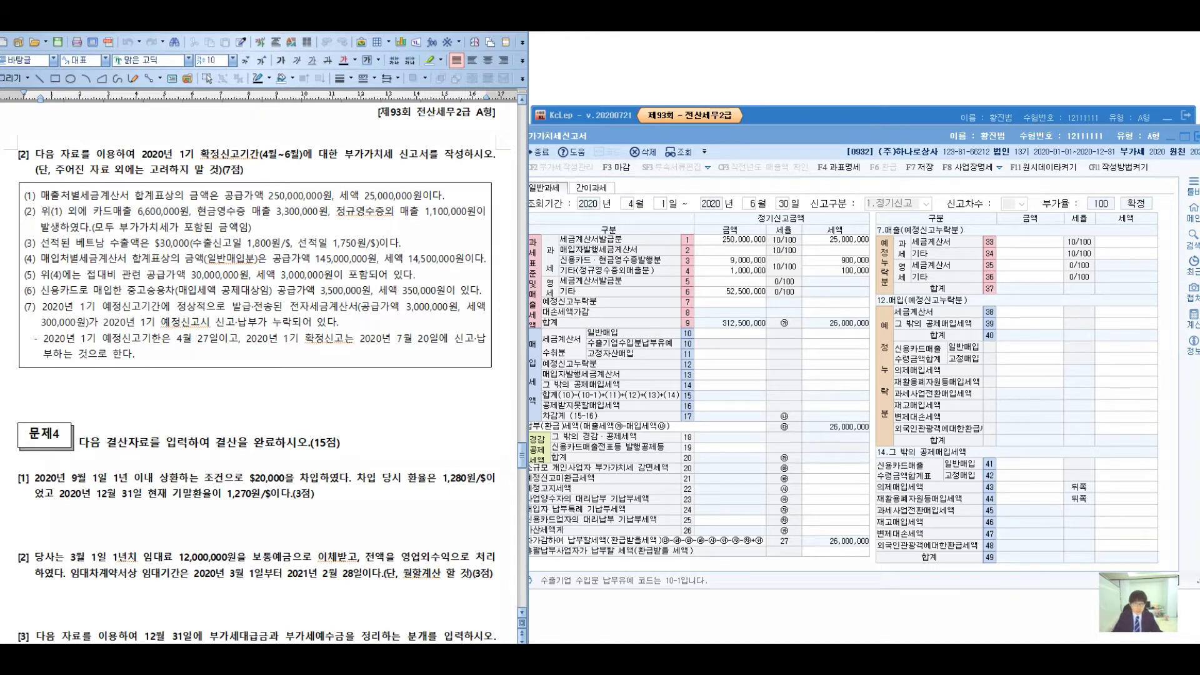
drag(527, 333, 497, 353)
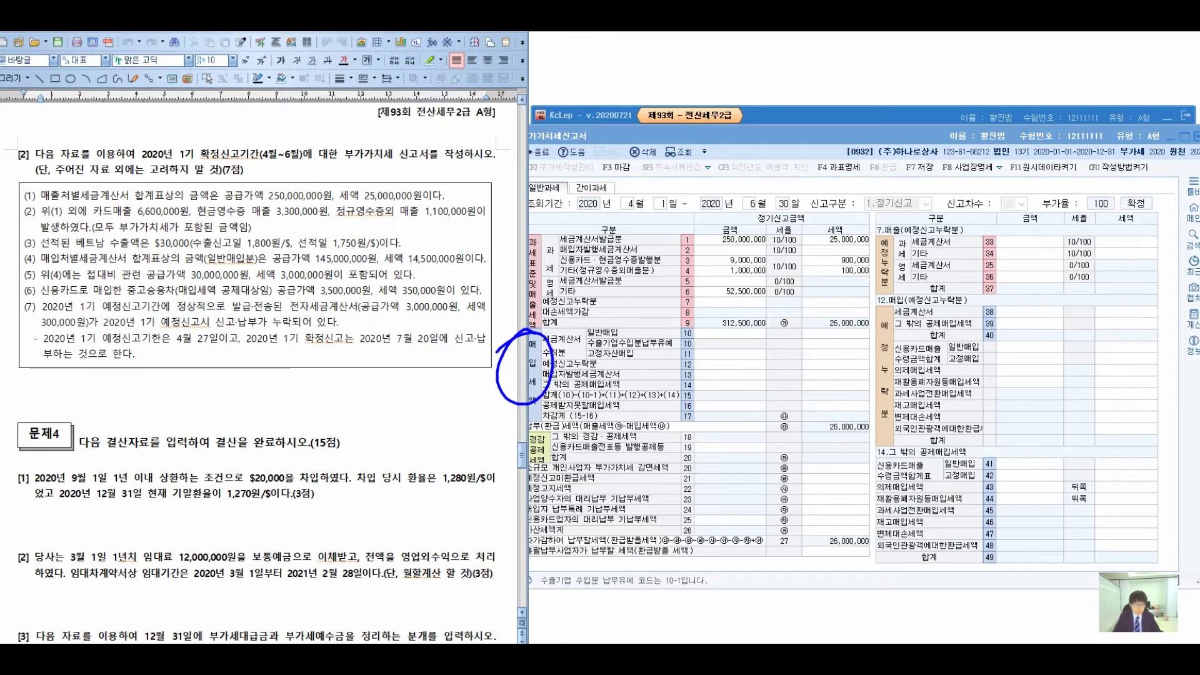
drag(565, 315, 598, 304)
drag(560, 355, 594, 338)
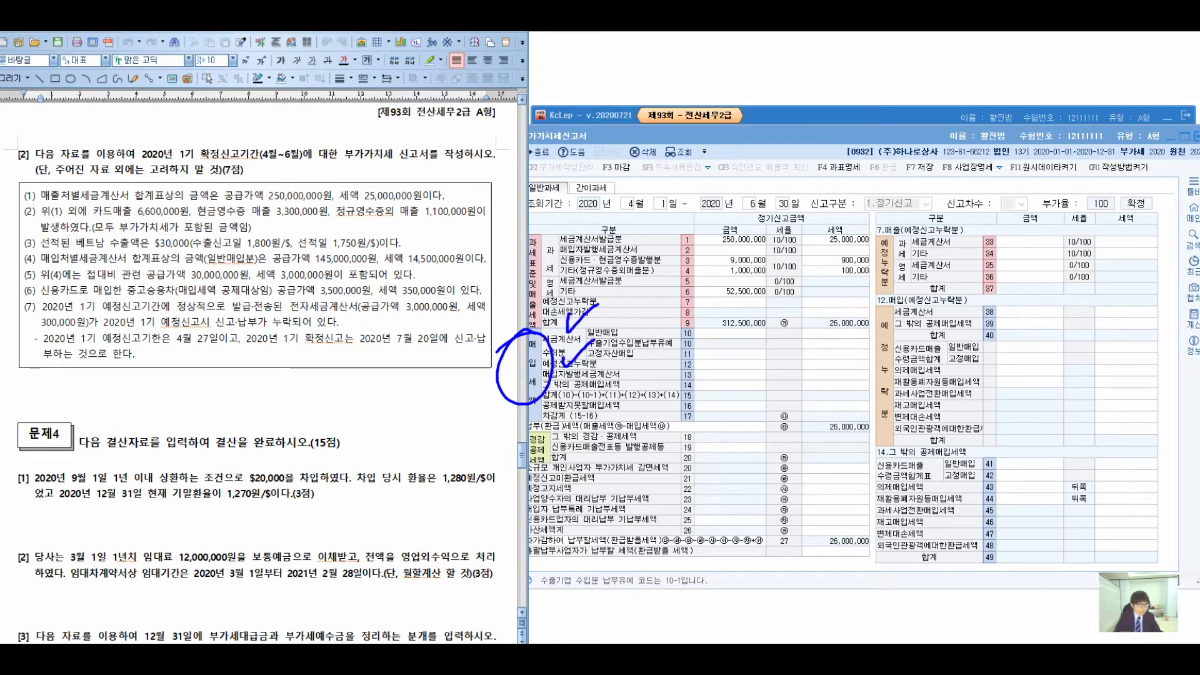
Step: Underline item (4) of the question and circle its general purchase (일반매입분) wording with a line leading to the return
drag(42, 265, 425, 270)
drag(469, 268, 511, 268)
drag(402, 273, 510, 259)
mouse_move(227, 238)
mouse_down()
mouse_move(250, 286)
mouse_move(177, 265)
mouse_up()
mouse_move(279, 244)
mouse_down()
mouse_move(479, 130)
mouse_move(527, 170)
mouse_up()
Step: Handwrite notes assigning general purchases (일반매입) to row 10 and fixed-asset purchases (고정매입) to row 11
drag(551, 136, 599, 187)
mouse_move(666, 117)
mouse_down()
mouse_move(670, 138)
mouse_move(666, 122)
mouse_up()
mouse_move(698, 102)
mouse_down()
mouse_move(711, 151)
mouse_move(719, 133)
mouse_up()
mouse_move(735, 125)
mouse_down()
mouse_move(748, 145)
mouse_move(781, 144)
mouse_move(812, 191)
mouse_up()
mouse_move(824, 128)
mouse_down()
mouse_move(834, 145)
mouse_move(890, 130)
mouse_up()
drag(556, 222, 550, 276)
drag(570, 226, 585, 281)
mouse_move(653, 218)
mouse_down()
mouse_move(731, 245)
mouse_move(781, 228)
mouse_move(781, 281)
mouse_up()
mouse_move(797, 215)
mouse_down()
mouse_move(828, 256)
mouse_move(861, 228)
mouse_up()
Step: Add a circled third row note, mark the notes with a cross and a circle, and clear all ink
drag(669, 301, 661, 353)
mouse_move(681, 313)
mouse_down()
mouse_move(703, 341)
mouse_move(725, 319)
mouse_up()
drag(737, 300, 740, 342)
drag(755, 293, 766, 352)
drag(671, 375, 644, 362)
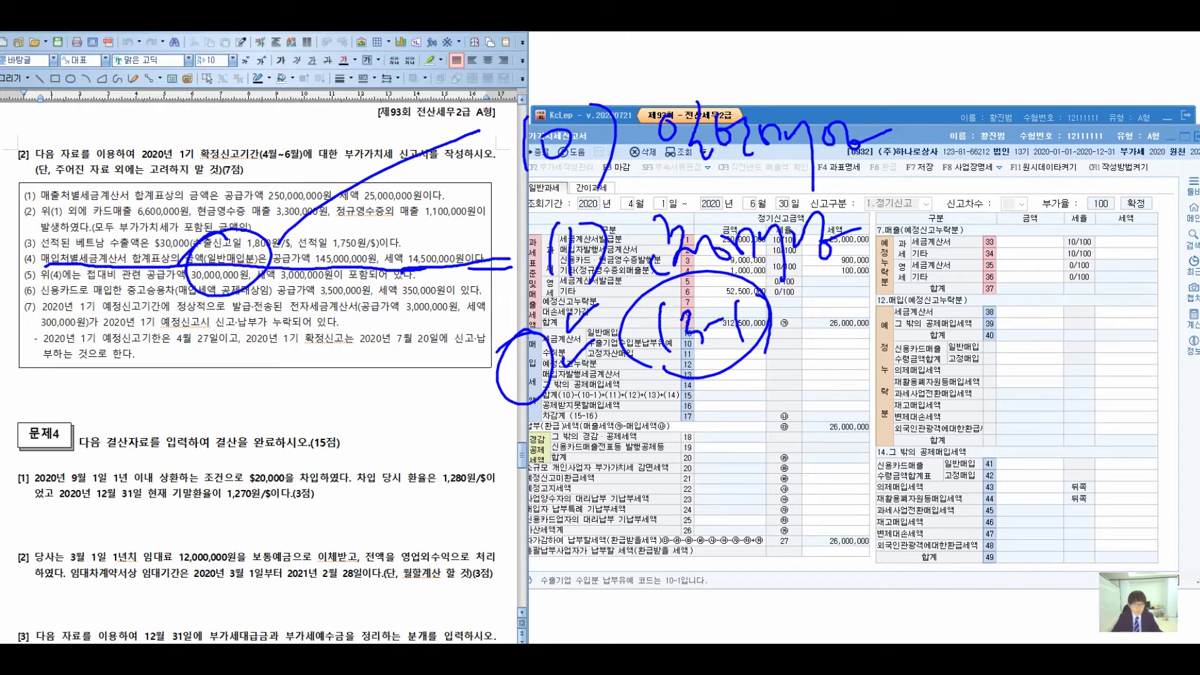
drag(926, 236, 898, 284)
drag(878, 250, 931, 297)
drag(956, 100, 918, 150)
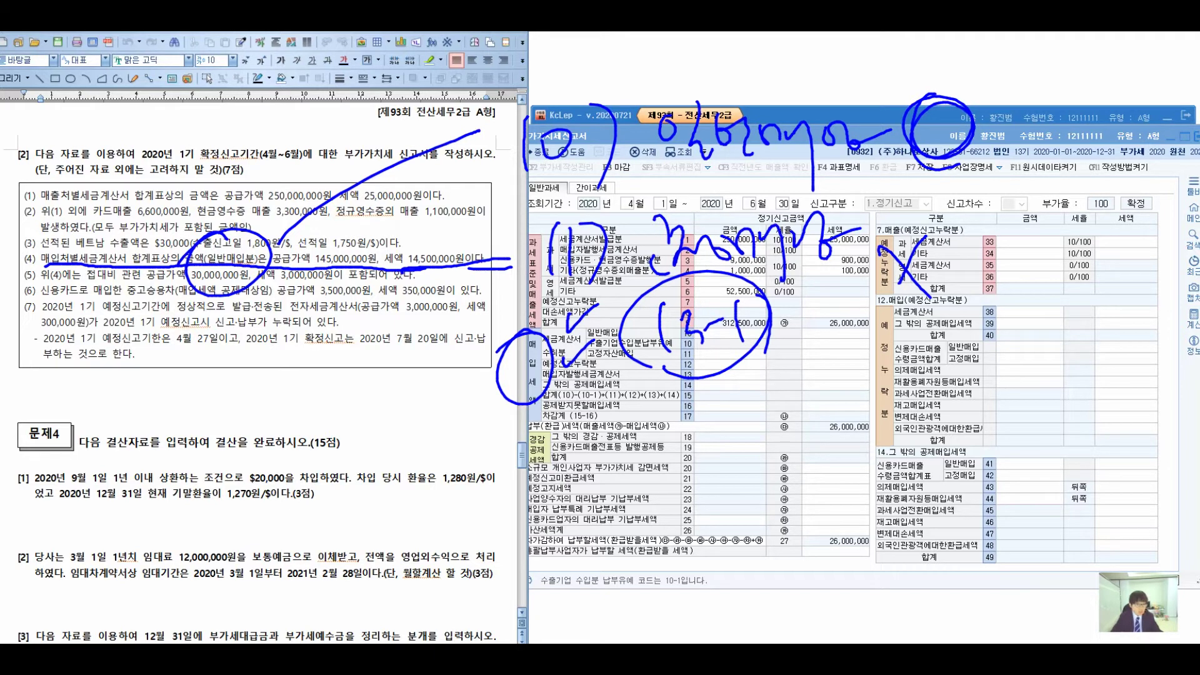
key(Escape)
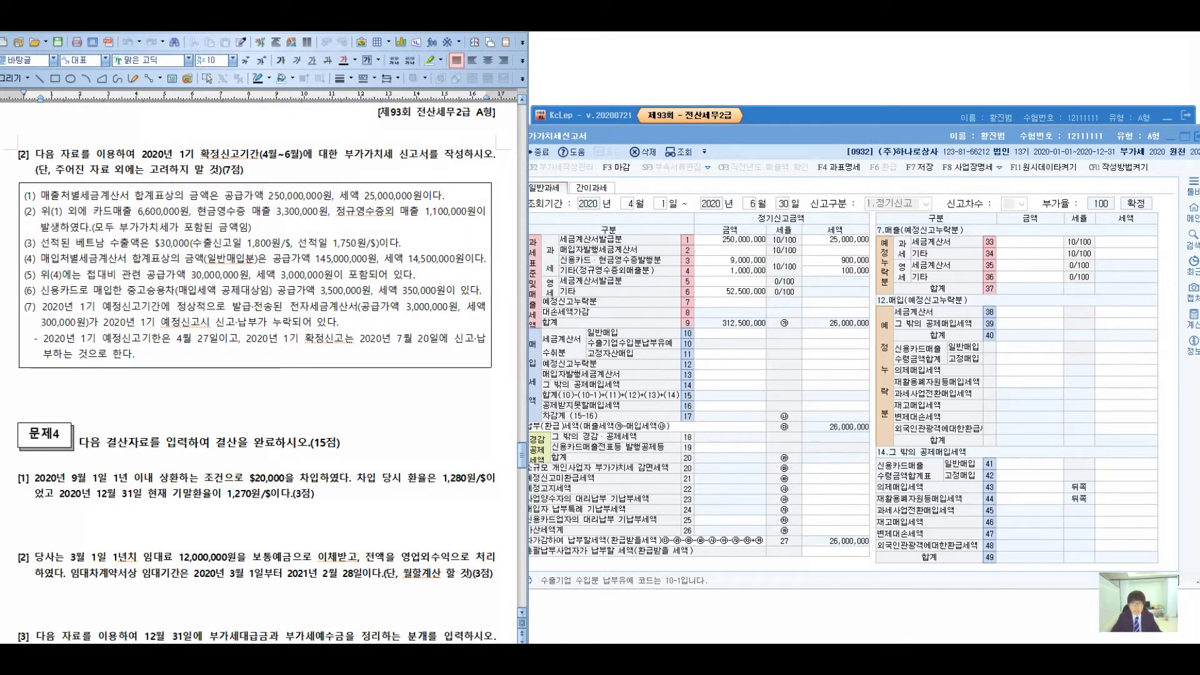
Step: Enter general purchases (일반매입, row 10) with an amount of 145,000,000 and tax of 14,500,000
click(729, 333)
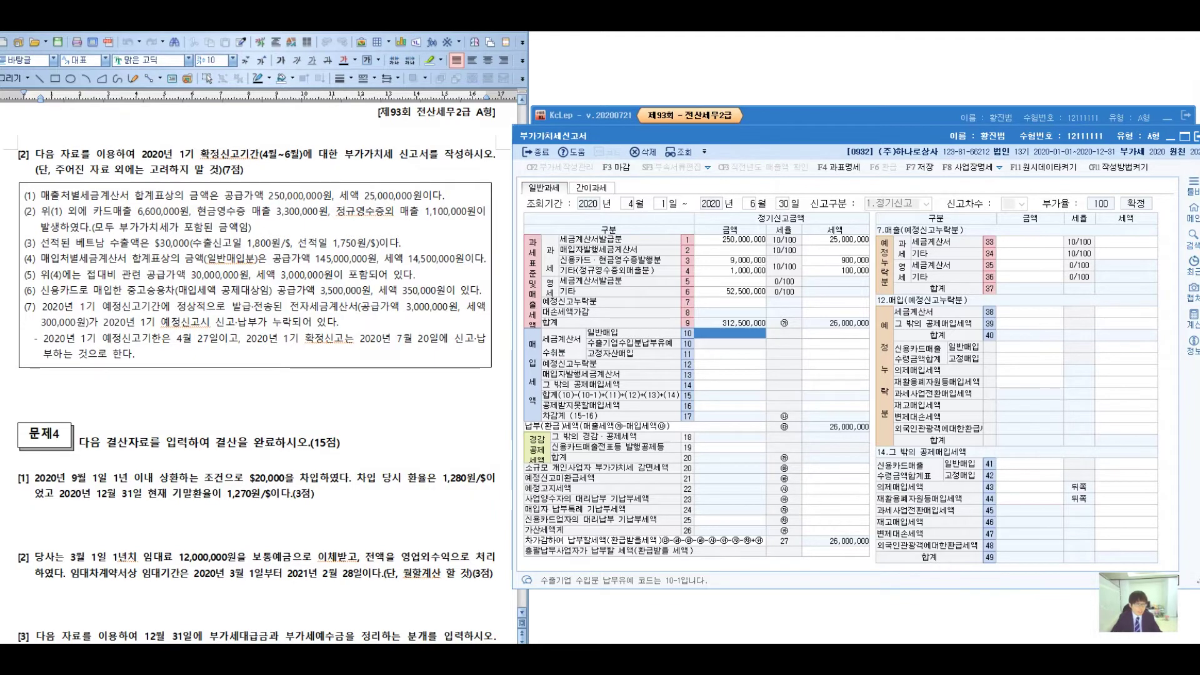
text(145000000)
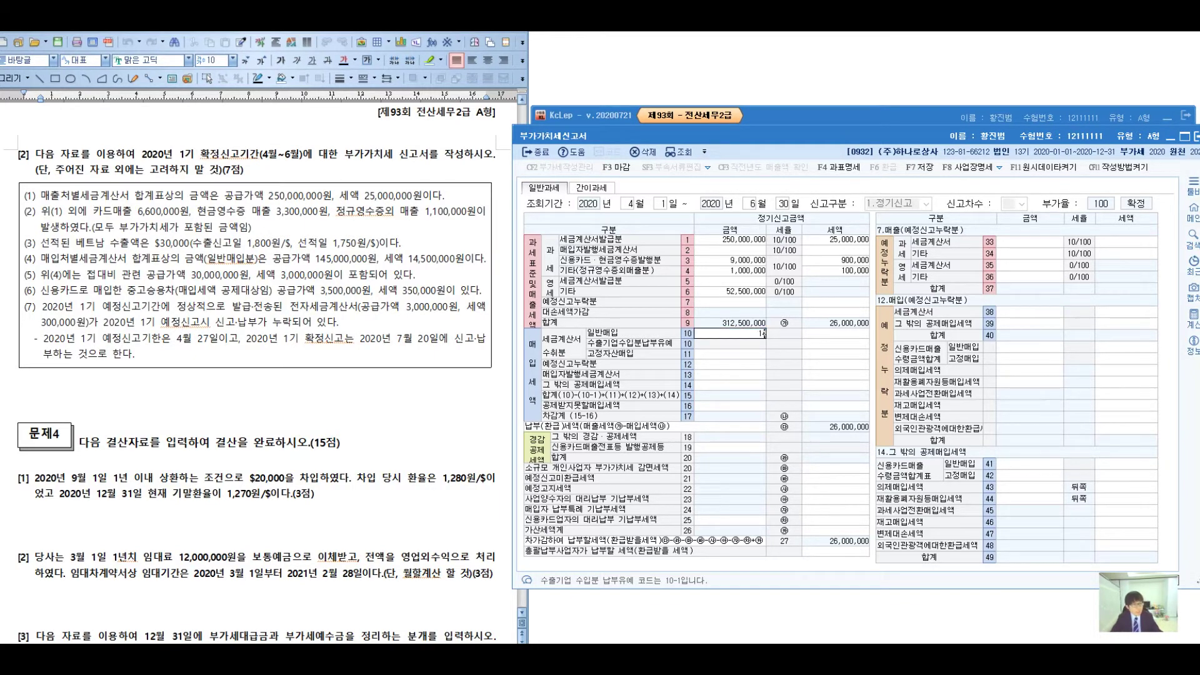
key(Return)
text(14,500,000)
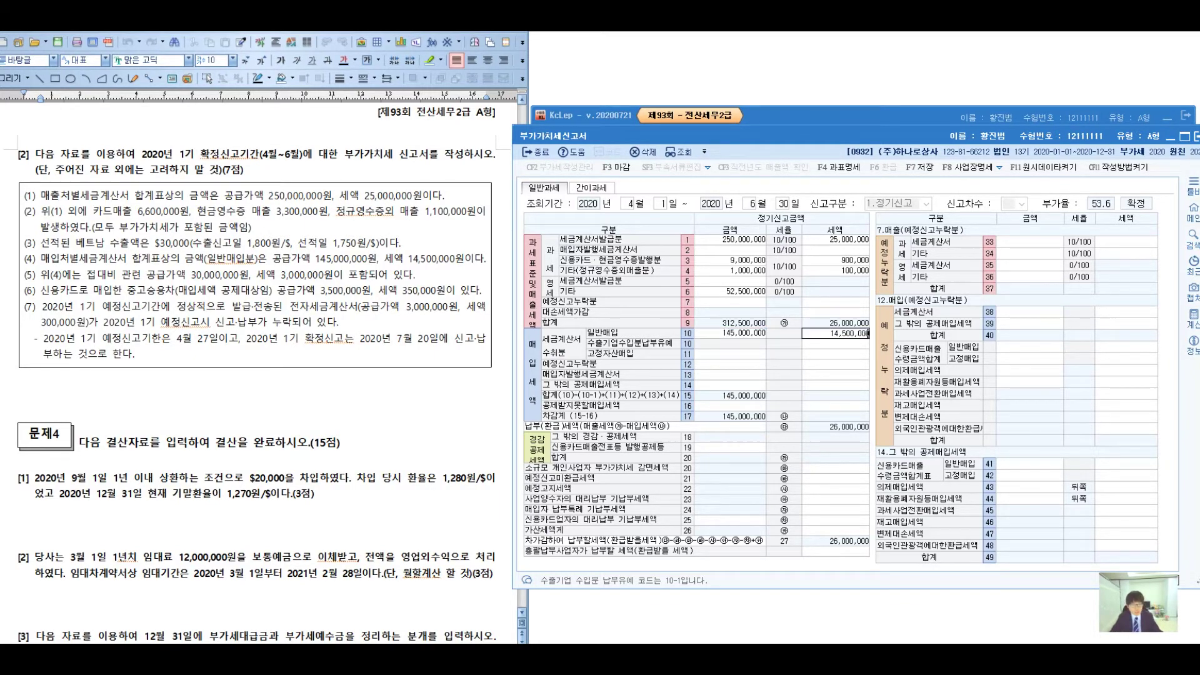
key(Return)
Step: Highlight item (5) on entertainment expenses and link it by pen to a circled note of 145,000,000
drag(41, 275, 420, 275)
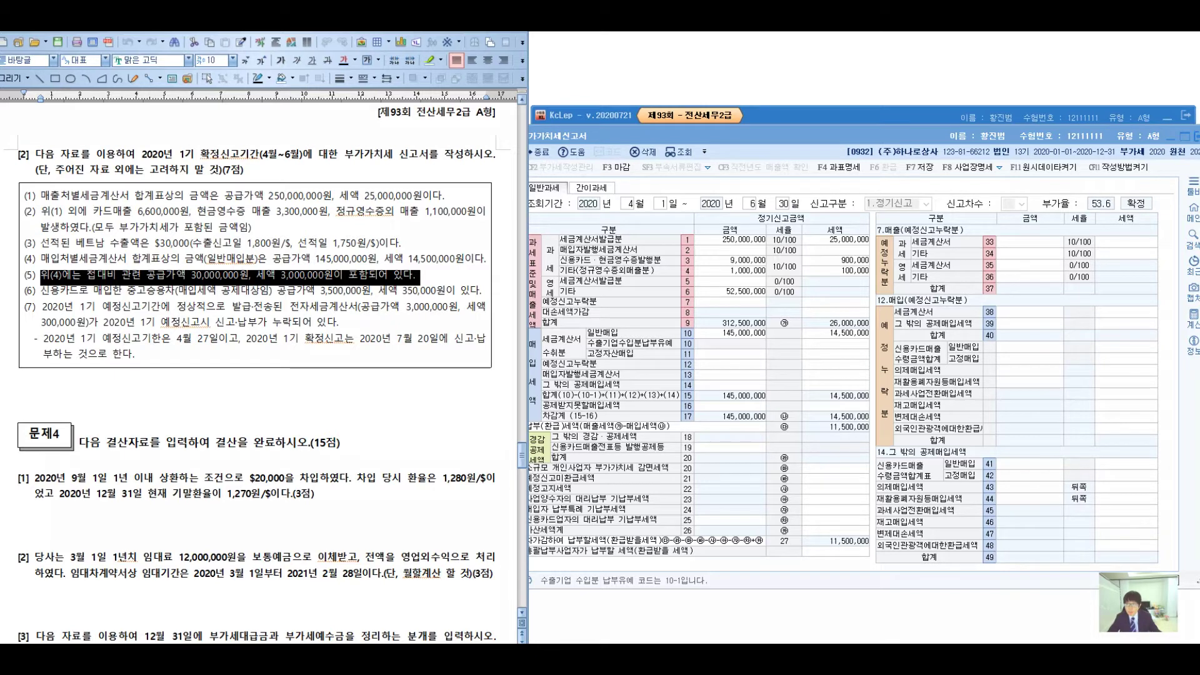
mouse_move(359, 259)
mouse_down()
mouse_move(444, 199)
mouse_move(423, 205)
mouse_move(474, 220)
mouse_up()
drag(497, 179, 522, 199)
mouse_move(518, 167)
mouse_down()
mouse_move(514, 230)
mouse_move(541, 181)
mouse_move(653, 188)
mouse_move(475, 164)
mouse_up()
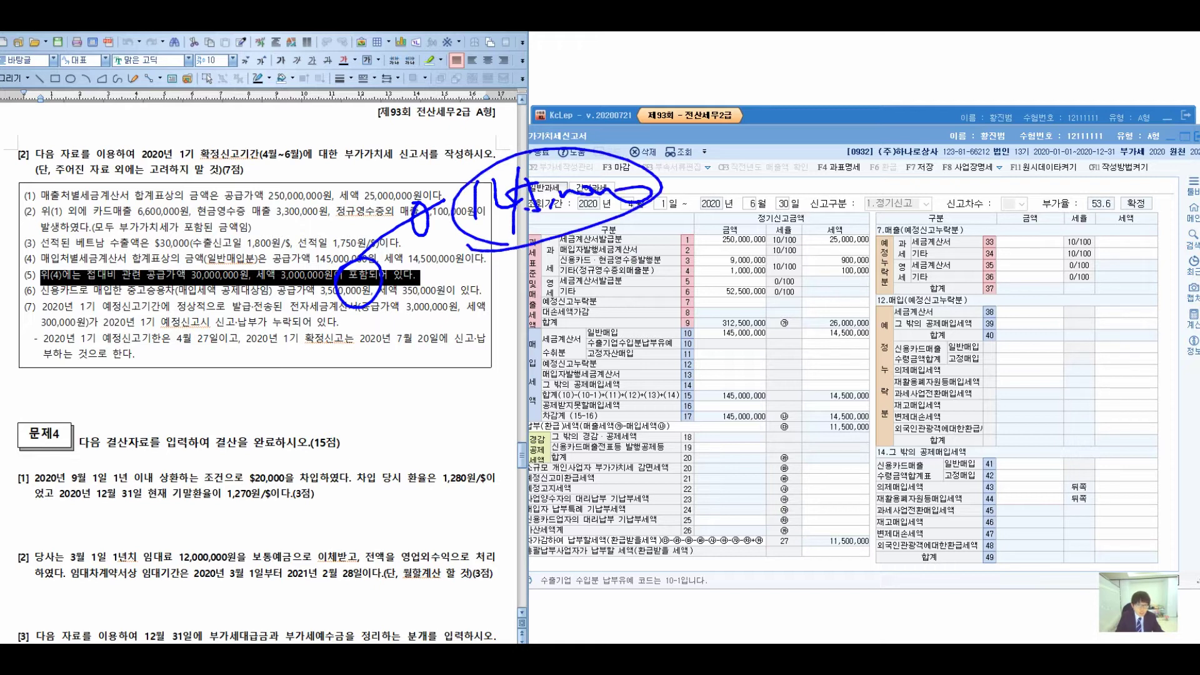
Step: Handwrite notes on treating the entertainment expense as non-deductible purchase tax (공제받지못할 매입세액), underline them, and clear all ink
mouse_move(714, 127)
mouse_down()
mouse_move(687, 163)
mouse_move(747, 188)
mouse_move(789, 154)
mouse_move(831, 163)
mouse_move(845, 188)
mouse_move(869, 168)
mouse_move(916, 188)
mouse_up()
mouse_move(931, 147)
mouse_down()
mouse_move(959, 181)
mouse_move(1010, 150)
mouse_move(1030, 168)
mouse_up()
mouse_move(881, 209)
mouse_down()
mouse_move(893, 231)
mouse_move(988, 232)
mouse_move(1053, 248)
mouse_up()
mouse_move(638, 247)
mouse_down()
mouse_move(620, 375)
mouse_move(632, 353)
mouse_move(773, 362)
mouse_up()
drag(750, 305, 778, 384)
mouse_move(813, 306)
mouse_down()
mouse_move(837, 357)
mouse_move(923, 341)
mouse_move(897, 335)
mouse_up()
drag(663, 429, 1003, 361)
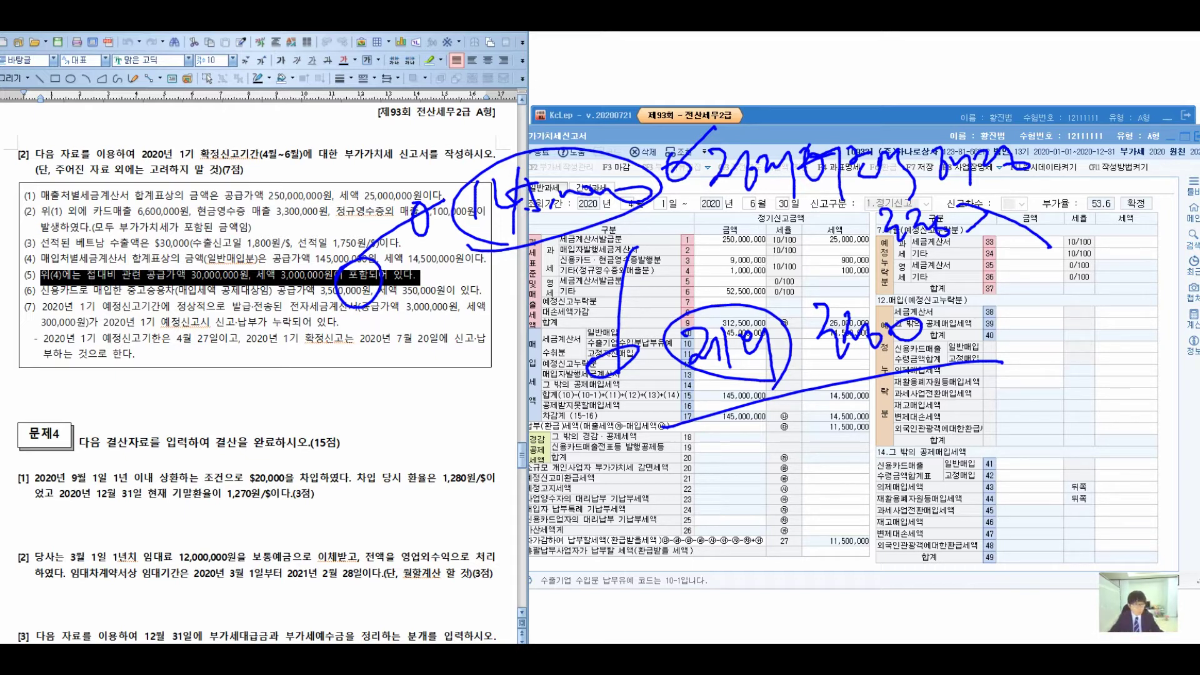
key(Escape)
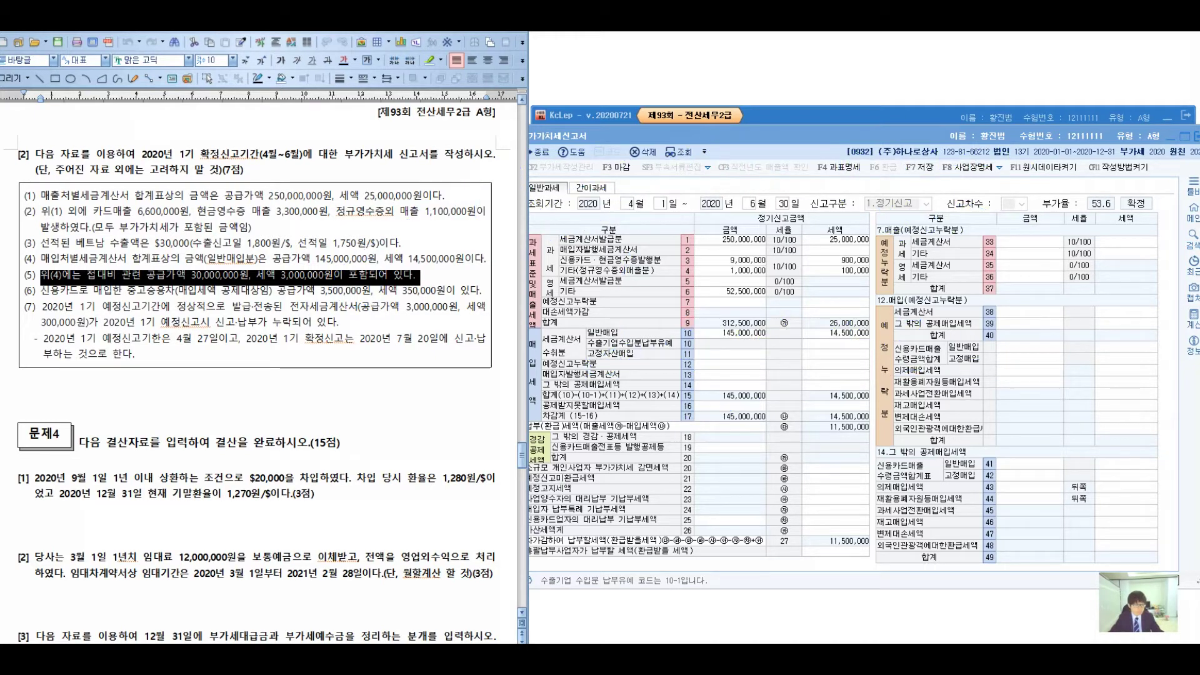
Step: Highlight item (6)'s used-car card purchase and draw a red arrow from row 14 to its fixed-asset detail row 42
click(41, 291)
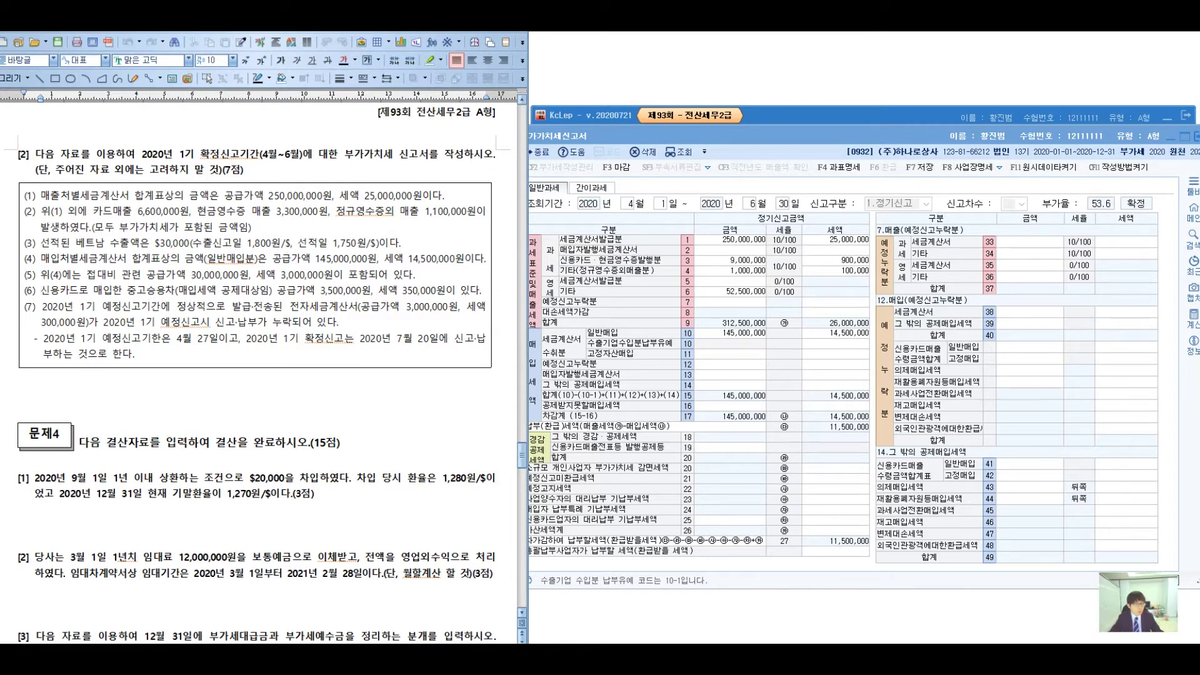
drag(178, 291, 270, 290)
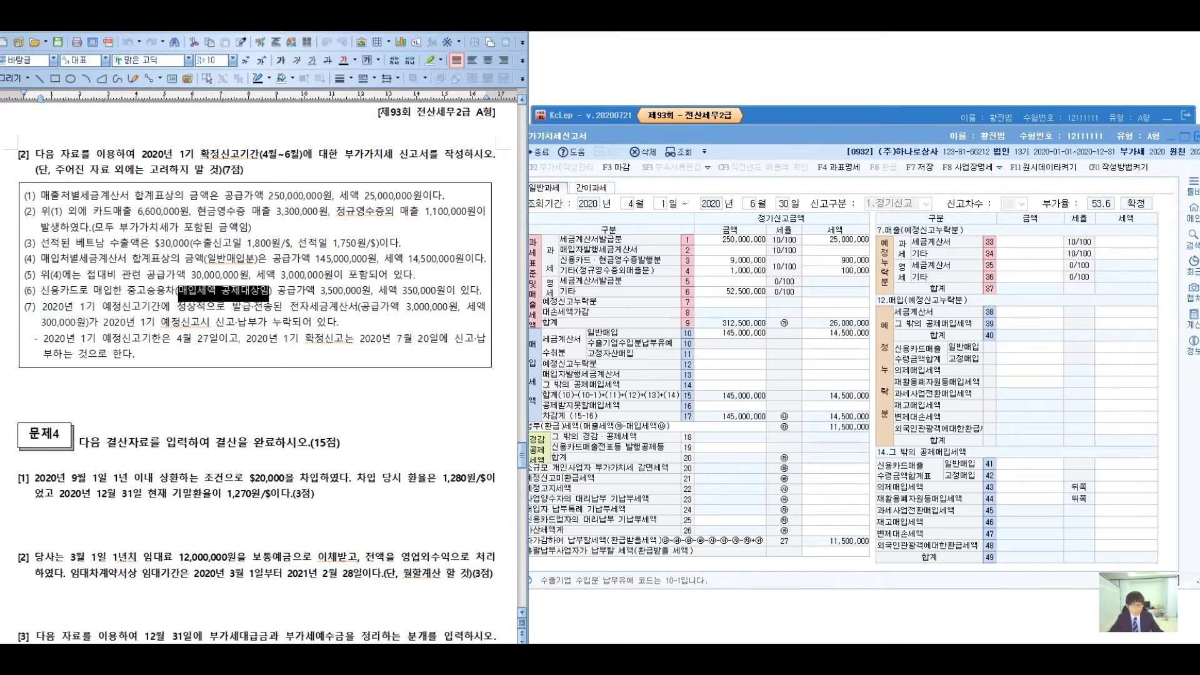
click(729, 354)
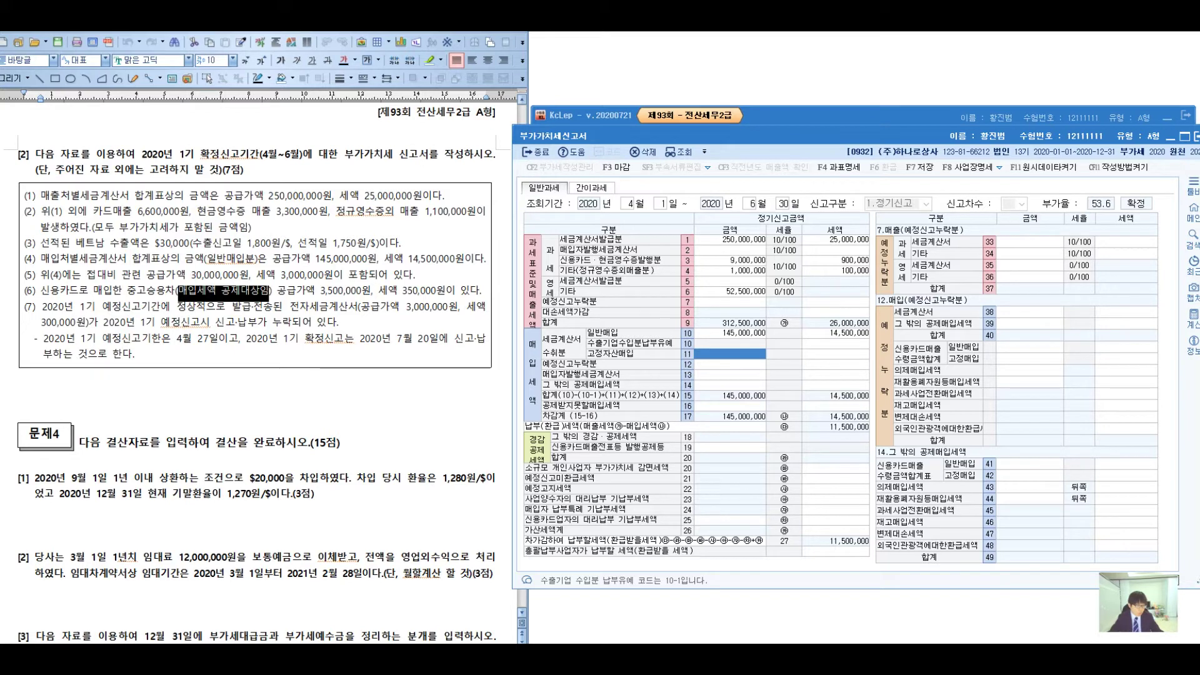
drag(40, 290, 175, 290)
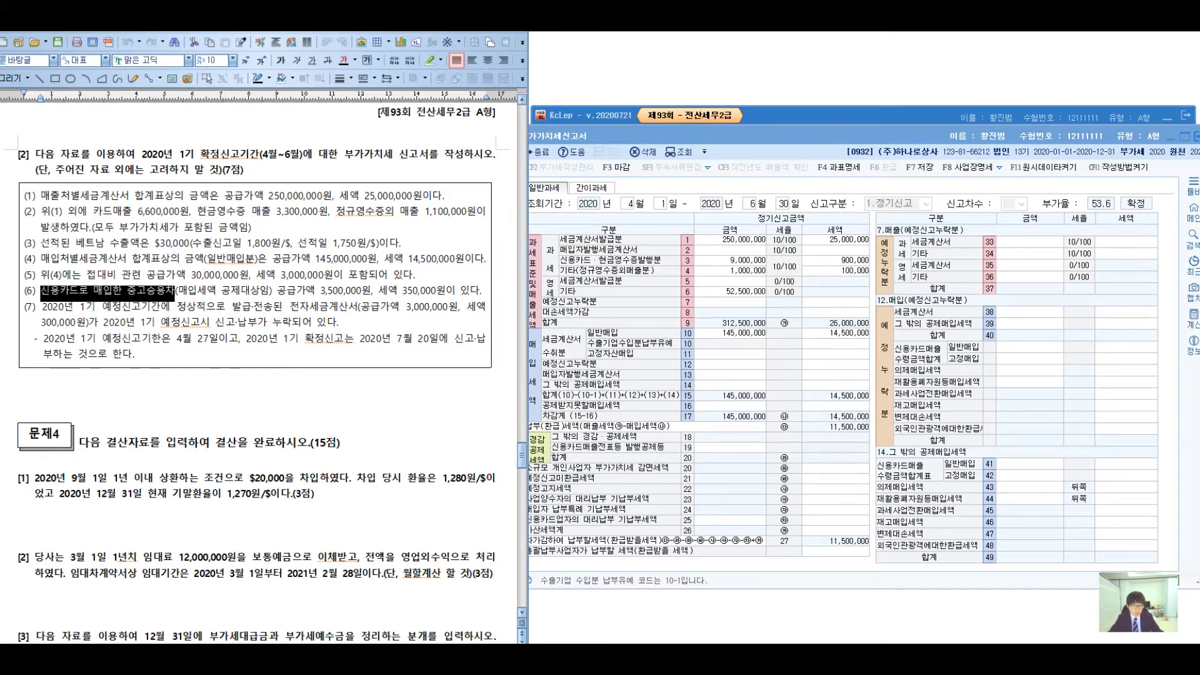
click(729, 385)
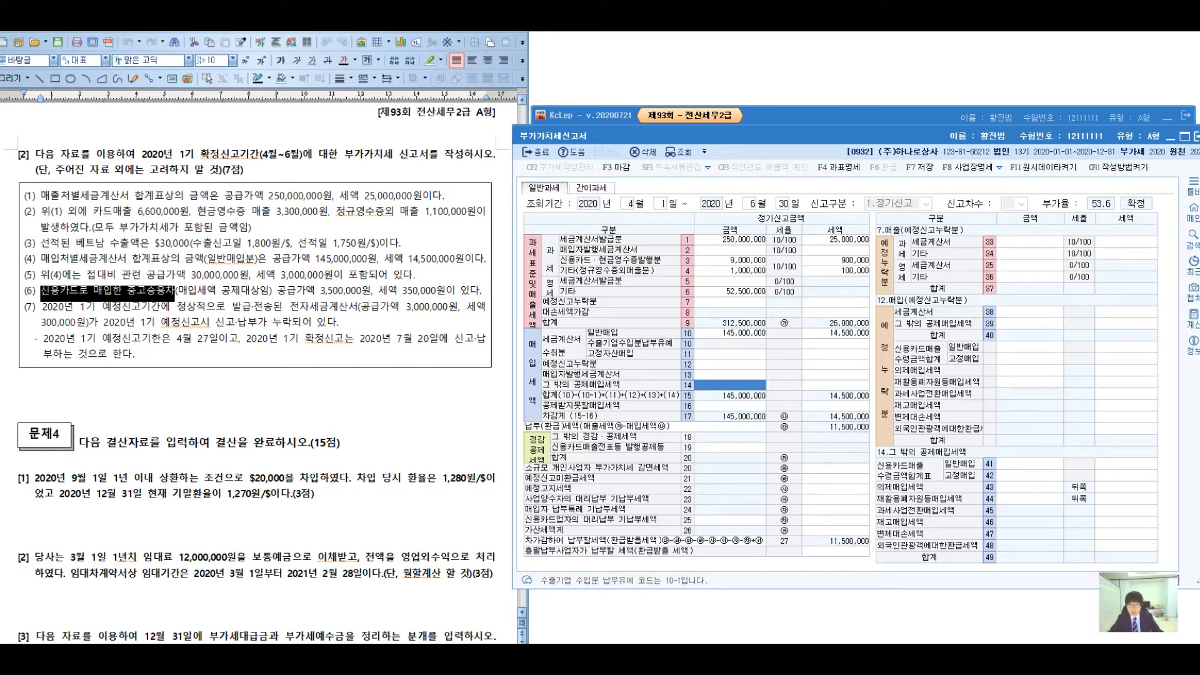
drag(751, 386, 940, 469)
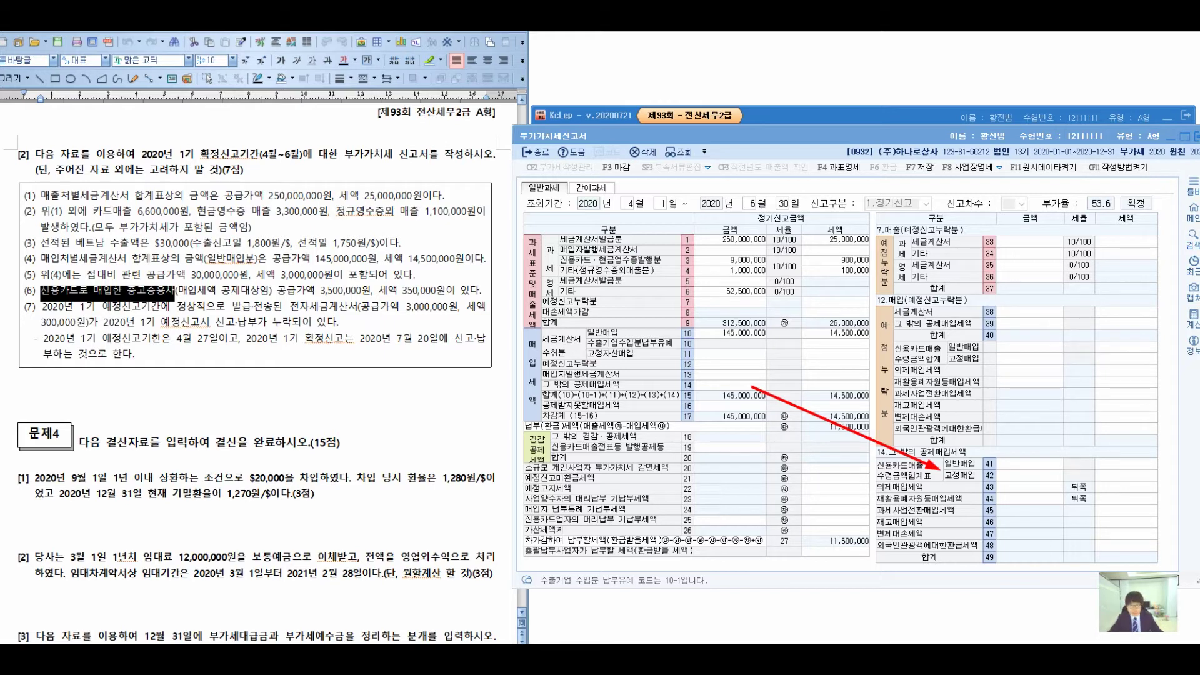
Step: Enter the credit card fixed-asset purchase (고정매입, row 42) as 3,500,000 with tax of 350,000, and clear the arrow
click(1029, 475)
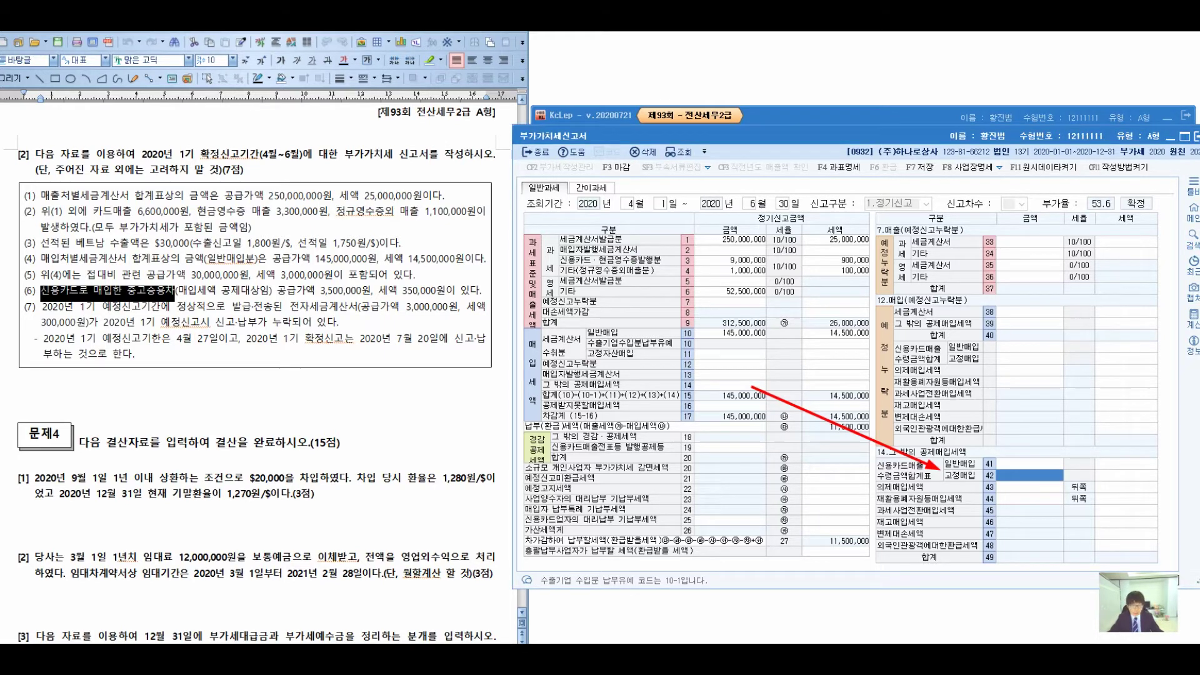
text(3500000)
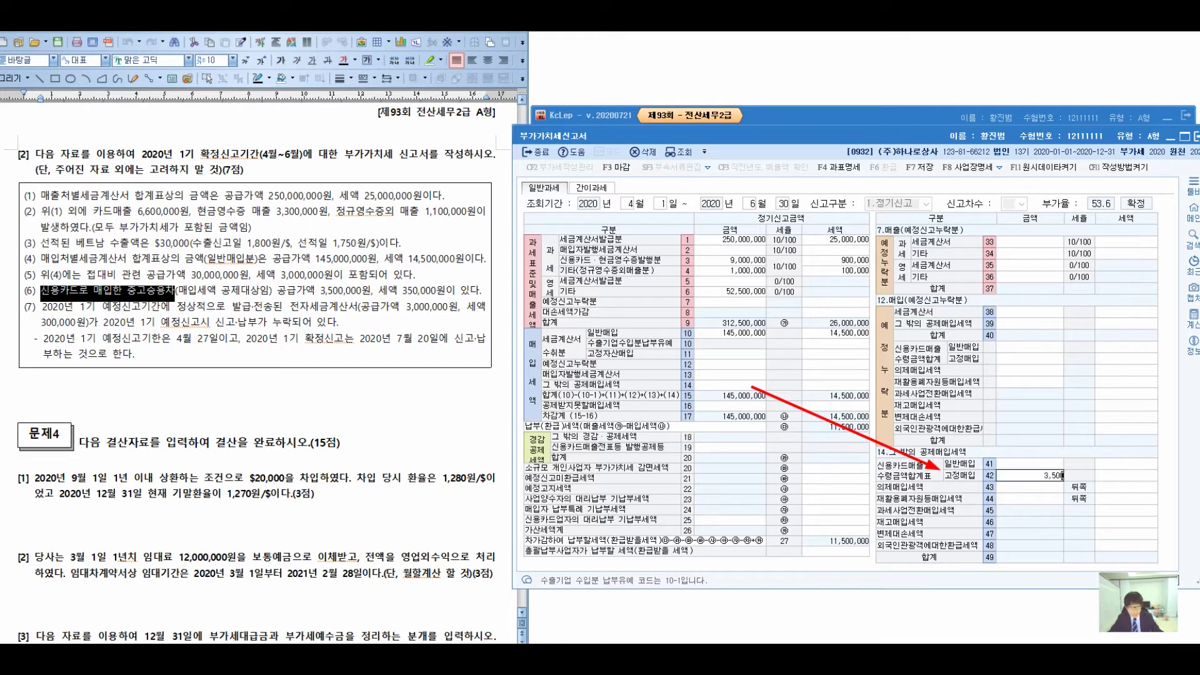
key(Return)
text(350,000)
key(Return)
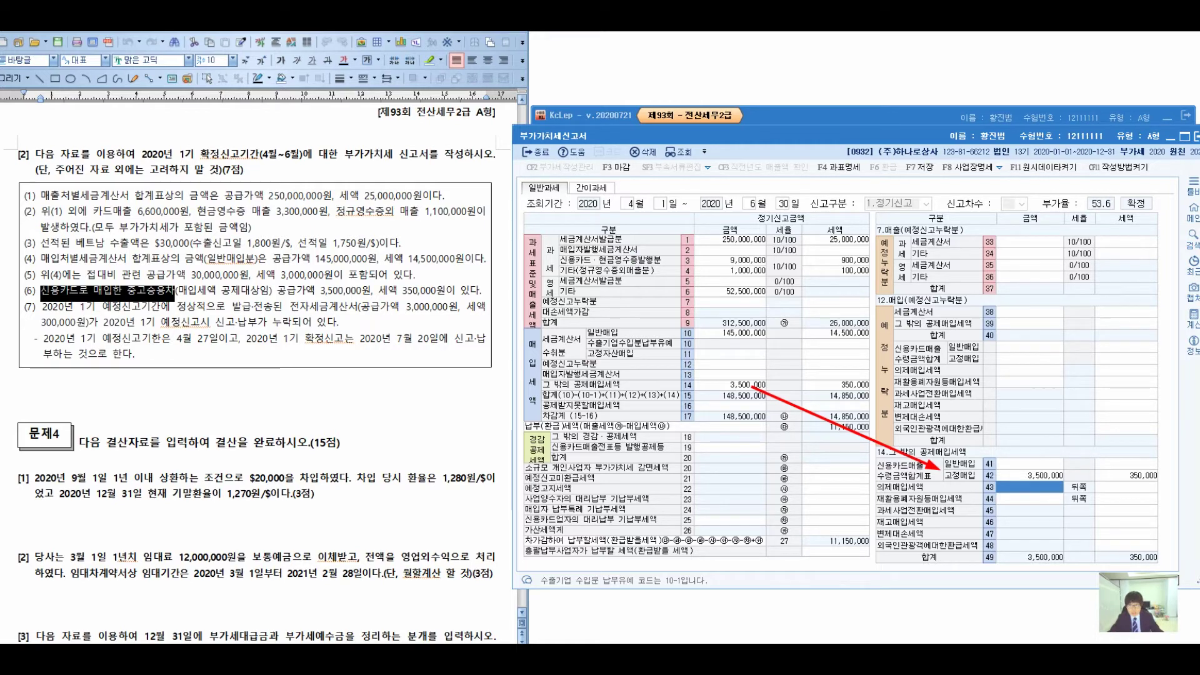
key(Escape)
Step: Enter the entertainment expense as non-deductible purchase tax (row 50) with an amount of 30,000,000 and tax of 3,000,000
click(730, 405)
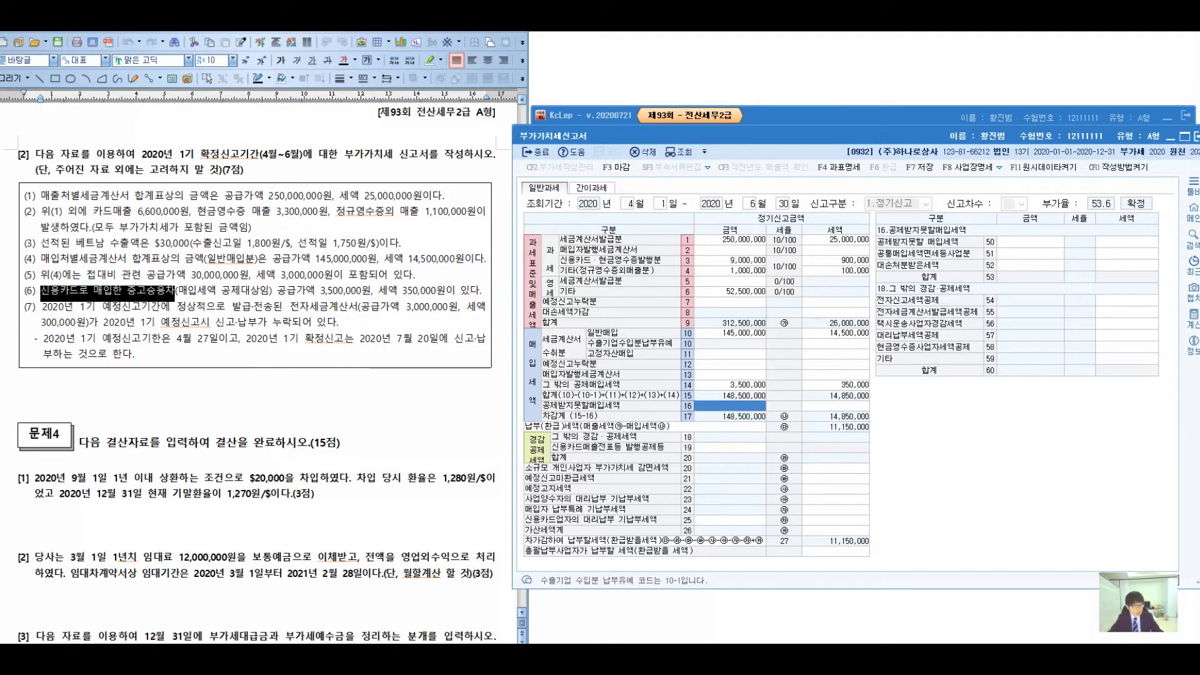
drag(146, 276, 419, 275)
click(1029, 241)
text(30000000)
key(Return)
text(33000000)
key(Return)
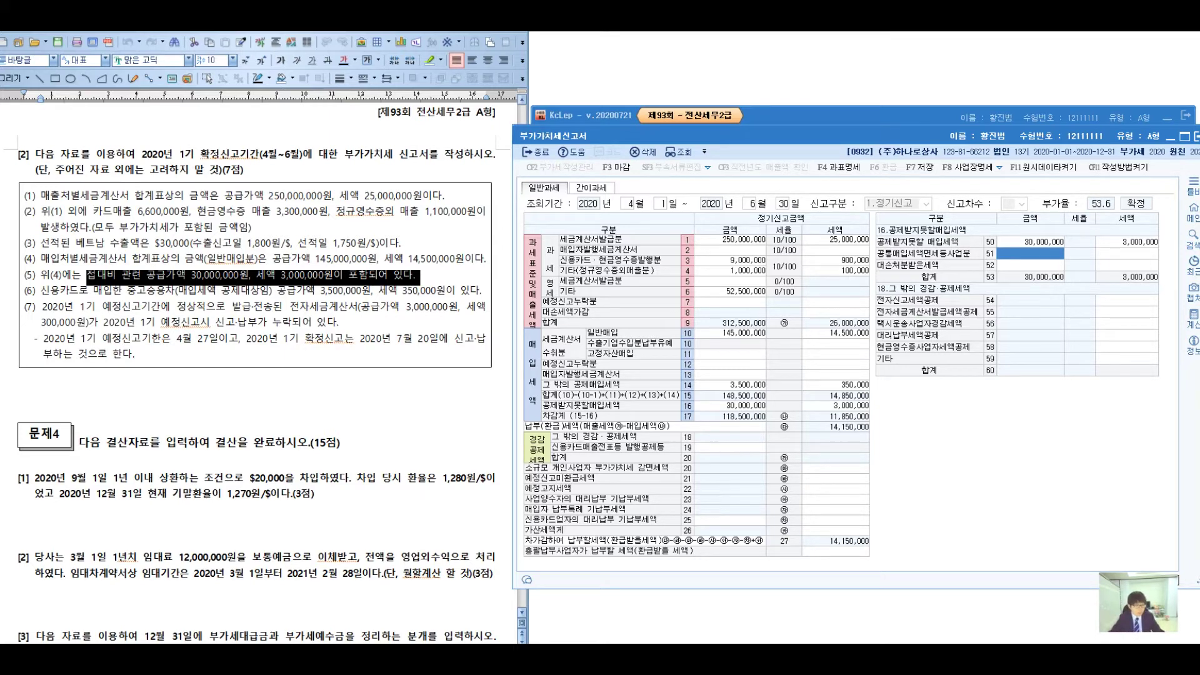
Step: Highlight item (7)'s omitted electronic tax invoice, circle its issued-and-sent wording, and handwrite that issuing means sales (매출)
click(43, 306)
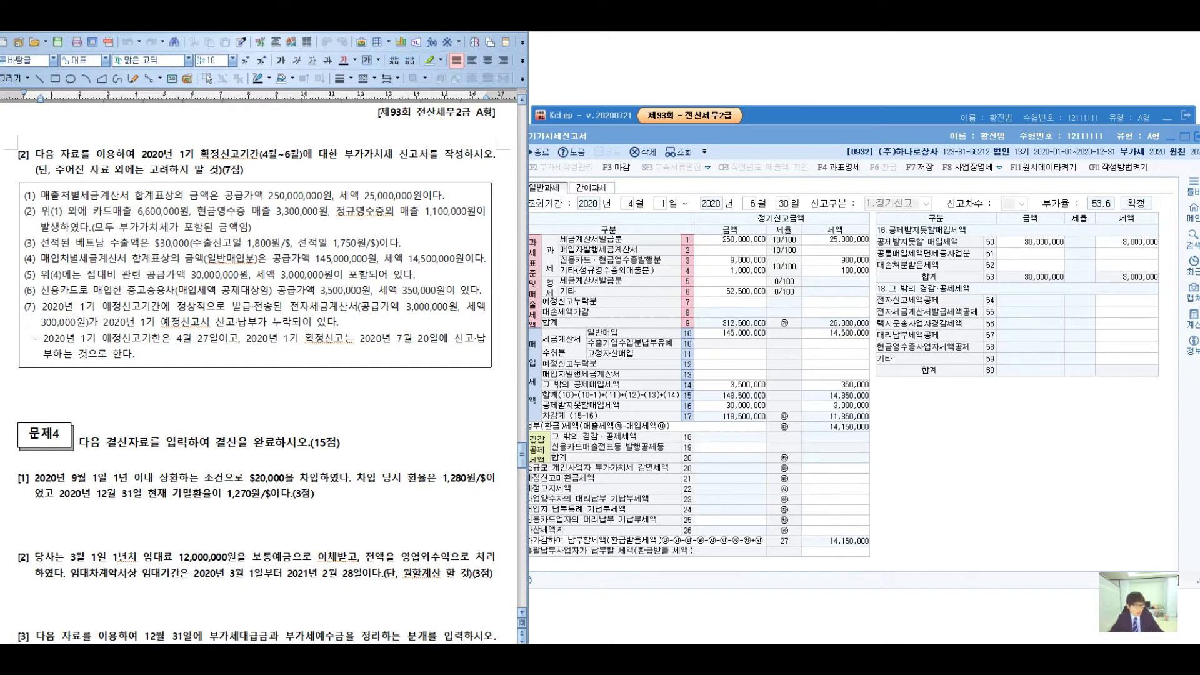
click(1029, 253)
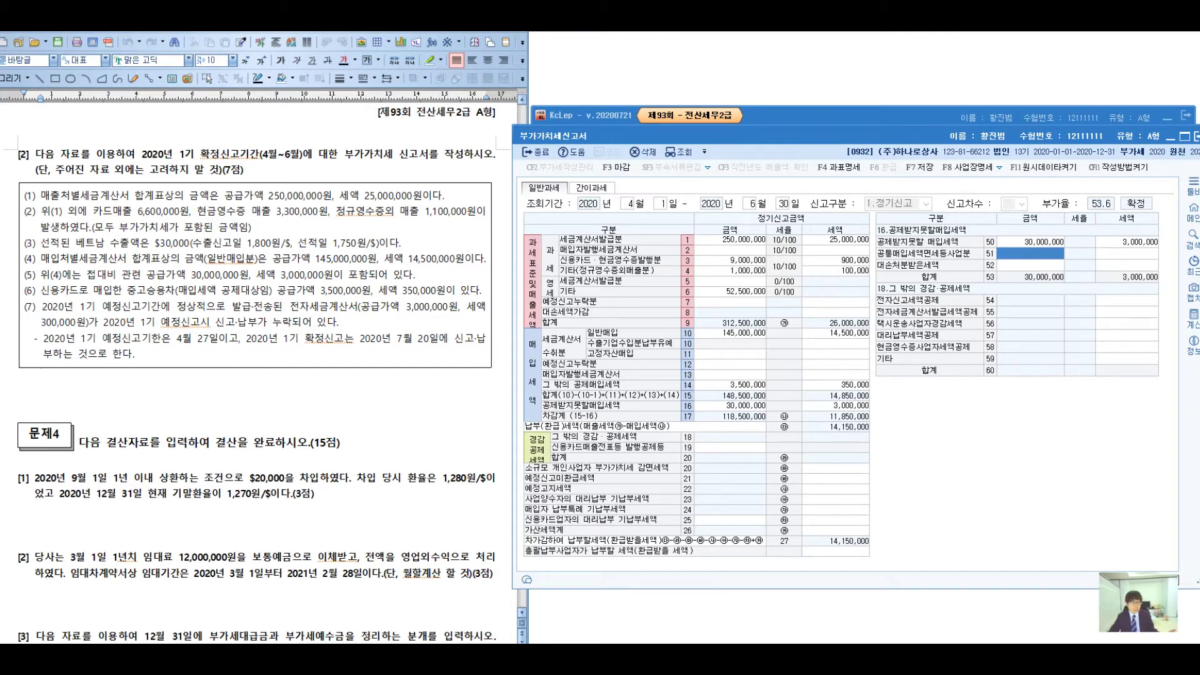
drag(38, 306, 98, 322)
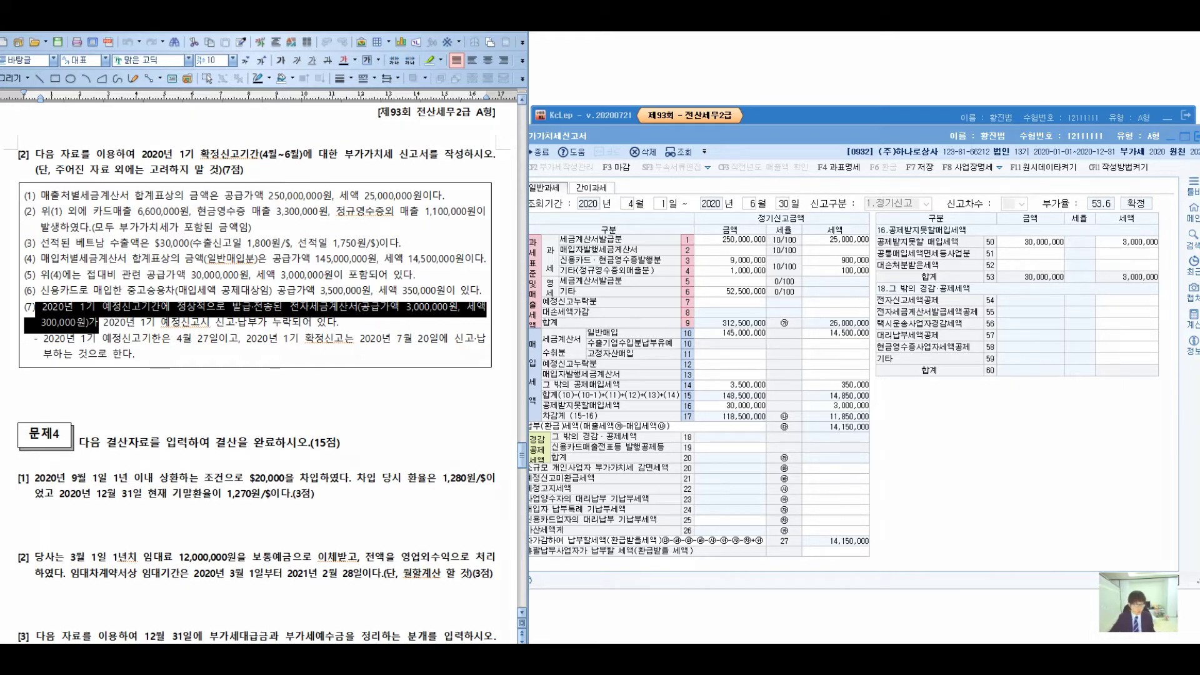
mouse_move(254, 279)
mouse_down()
mouse_move(270, 279)
mouse_move(323, 225)
mouse_move(331, 235)
mouse_up()
drag(347, 200, 362, 214)
drag(350, 238, 372, 247)
mouse_move(377, 199)
mouse_down()
mouse_move(374, 248)
mouse_move(429, 237)
mouse_move(483, 183)
mouse_move(581, 206)
mouse_move(614, 175)
mouse_up()
Step: Handwrite the contrasting note that a received tax invoice means purchases (매입), and clear all ink
mouse_move(336, 360)
mouse_down()
mouse_move(375, 403)
mouse_move(403, 363)
mouse_move(418, 408)
mouse_up()
mouse_move(379, 417)
mouse_down()
mouse_move(409, 475)
mouse_move(432, 449)
mouse_up()
mouse_move(432, 409)
mouse_down()
mouse_move(462, 388)
mouse_move(469, 406)
mouse_up()
mouse_move(454, 375)
mouse_down()
mouse_move(472, 400)
mouse_move(536, 363)
mouse_move(581, 366)
mouse_move(632, 343)
mouse_up()
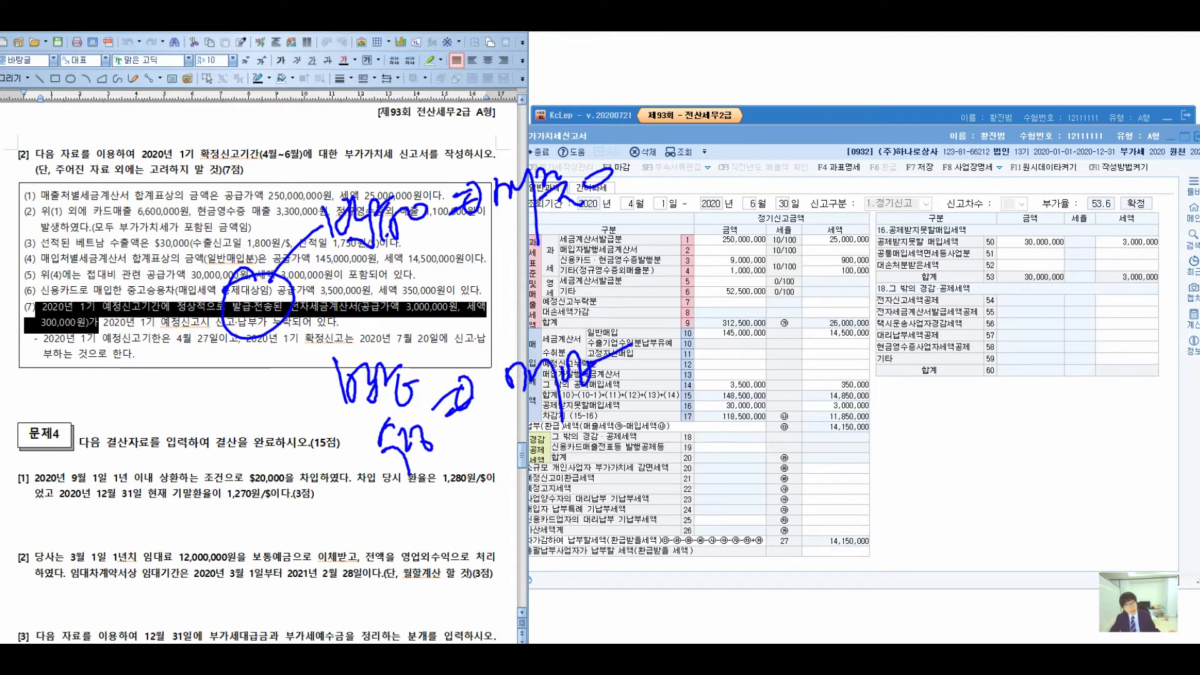
key(Escape)
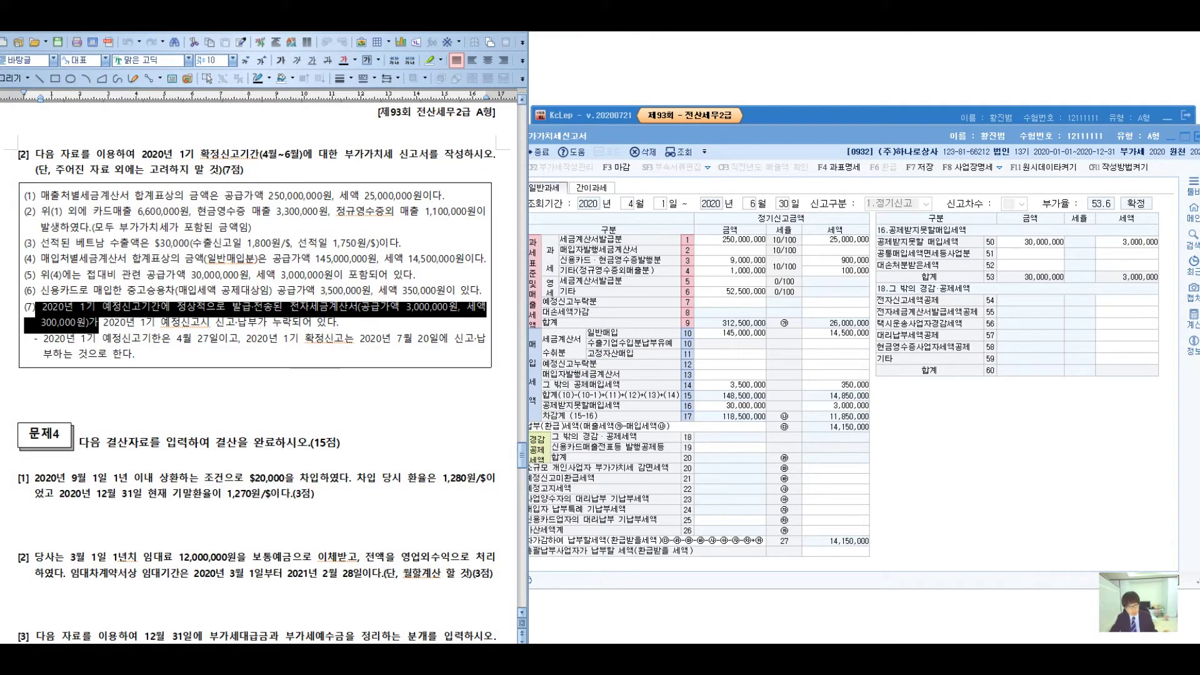
Step: Enter 3,000,000 as taxable tax invoice sales omitted from the preliminary return (row 33), with tax of 300,000
click(729, 301)
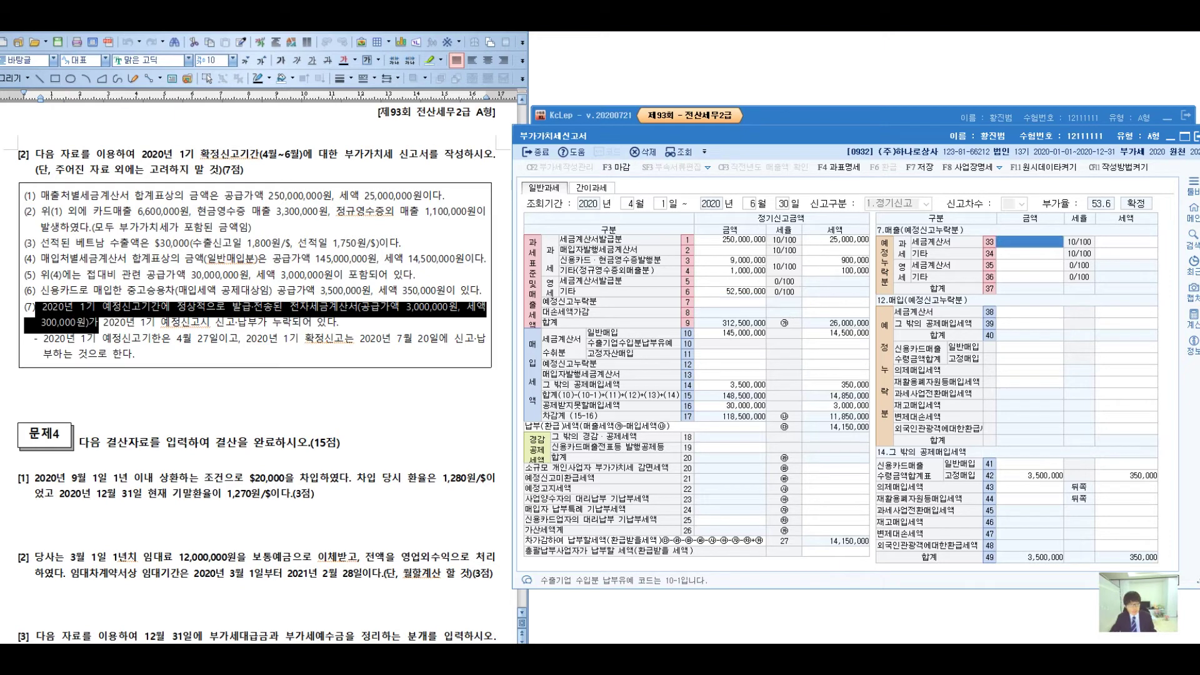
text(3000000)
key(Return)
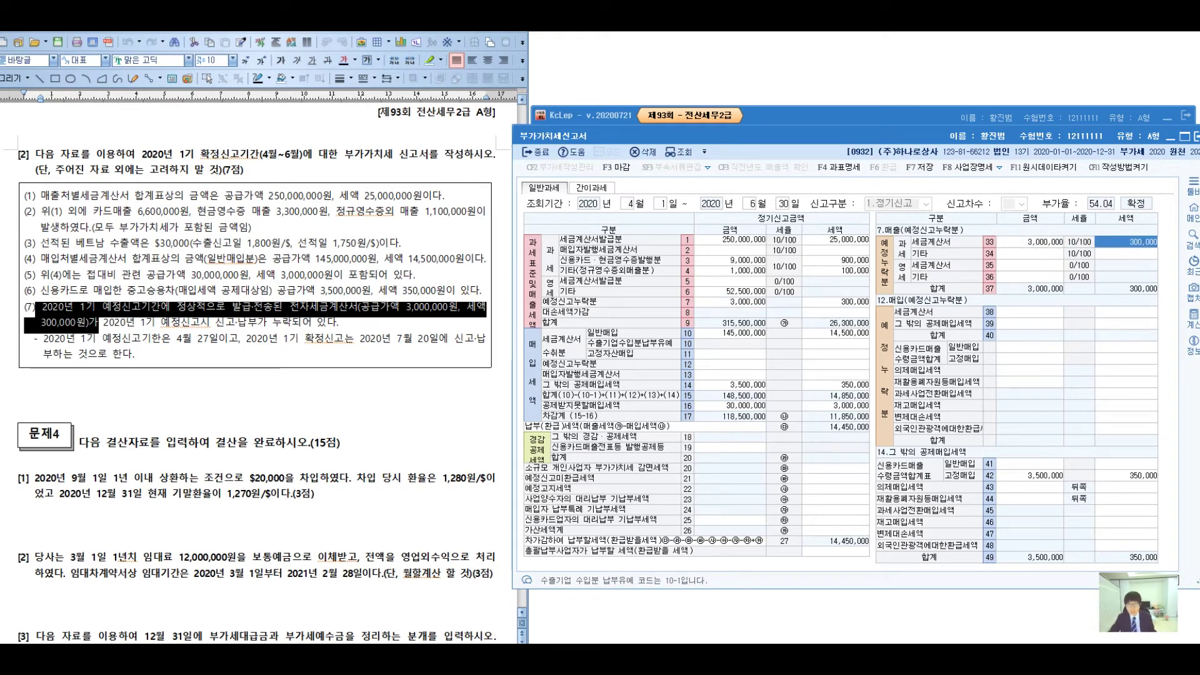
Step: Handwrite notes linking the preliminary return omission (예정신고누락분) to penalty tax (가산세), with an underline and a branching line
key(alt+Tab)
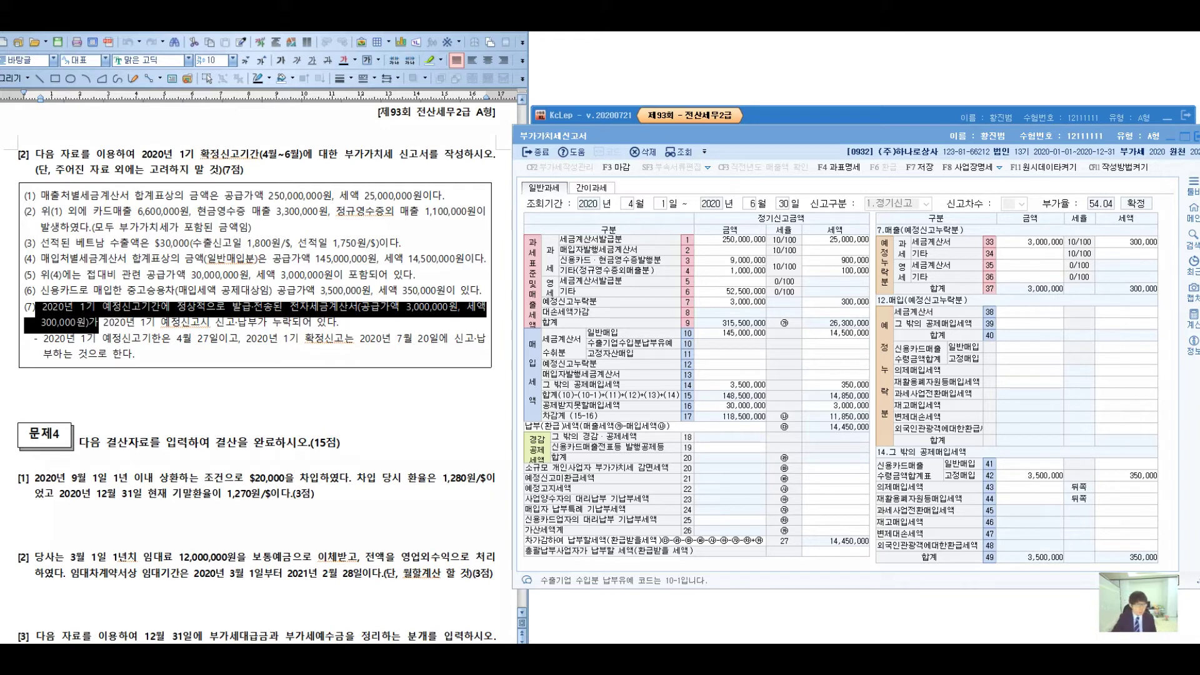
mouse_move(345, 266)
mouse_down()
mouse_move(410, 223)
mouse_move(520, 198)
mouse_move(544, 240)
mouse_move(567, 212)
mouse_move(608, 231)
mouse_move(640, 201)
mouse_up()
mouse_move(509, 164)
mouse_down()
mouse_move(549, 128)
mouse_move(575, 147)
mouse_move(612, 140)
mouse_move(628, 163)
mouse_move(656, 122)
mouse_move(678, 168)
mouse_move(718, 188)
mouse_move(740, 134)
mouse_move(778, 156)
mouse_up()
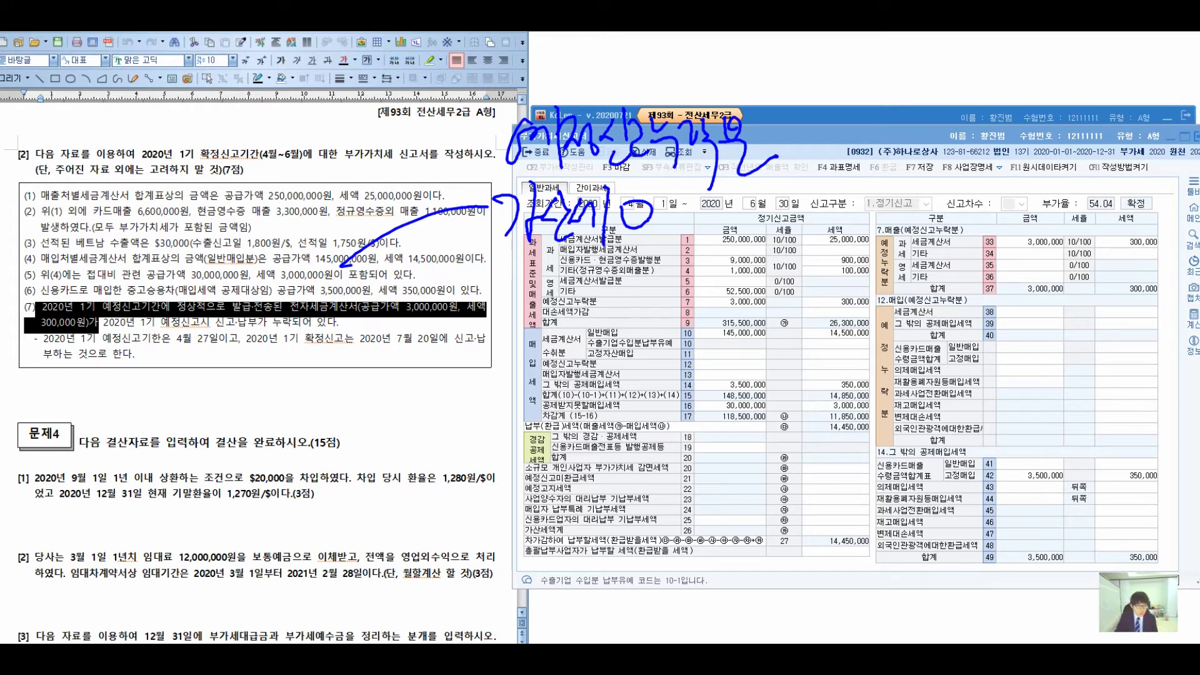
drag(486, 279, 672, 267)
mouse_move(575, 285)
mouse_down()
mouse_move(573, 395)
mouse_move(661, 382)
mouse_up()
mouse_move(636, 353)
mouse_down()
mouse_move(639, 378)
mouse_move(649, 363)
mouse_up()
Step: Handwrite the two penalties as circled ① 신고불성실 and ② 납부불성실, and clear all ink
mouse_move(717, 310)
mouse_down()
mouse_move(721, 363)
mouse_move(797, 337)
mouse_move(850, 347)
mouse_move(891, 316)
mouse_move(905, 341)
mouse_move(943, 343)
mouse_move(972, 325)
mouse_move(1012, 337)
mouse_up()
click(1020, 329)
drag(713, 417, 756, 461)
mouse_move(781, 416)
mouse_down()
mouse_move(696, 409)
mouse_move(847, 413)
mouse_move(844, 455)
mouse_move(870, 432)
mouse_up()
mouse_move(850, 448)
mouse_down()
mouse_move(888, 443)
mouse_move(881, 489)
mouse_up()
drag(889, 416, 907, 434)
mouse_move(892, 439)
mouse_down()
mouse_move(912, 471)
mouse_move(924, 458)
mouse_up()
drag(930, 420, 916, 448)
drag(925, 434, 956, 441)
drag(950, 443, 953, 446)
mouse_move(976, 413)
mouse_down()
mouse_move(968, 439)
mouse_move(998, 430)
mouse_up()
drag(1000, 406, 1000, 449)
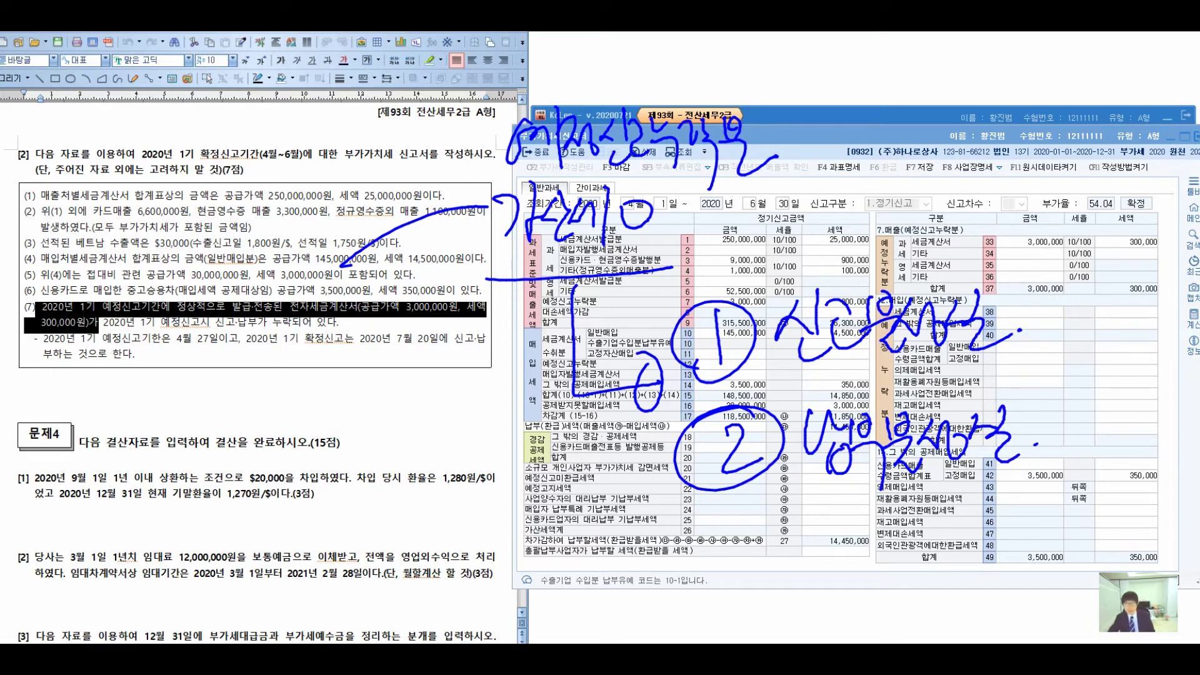
key(Escape)
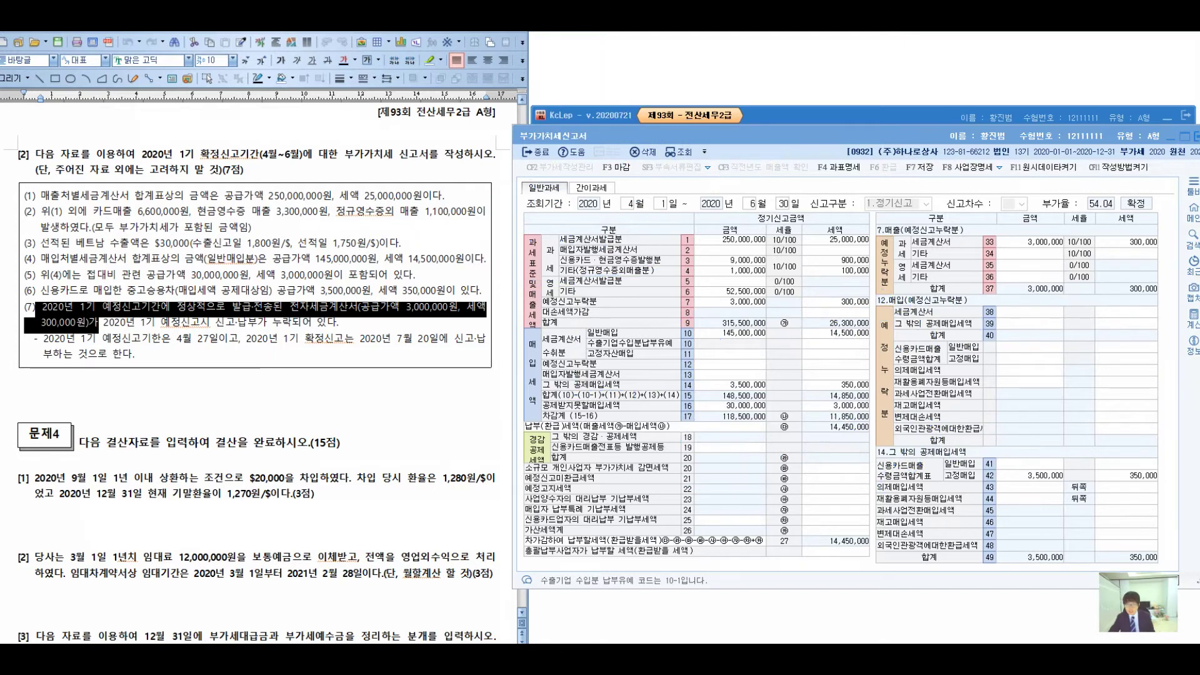
Step: Open the penalty tax statement from row 26 and select the amount for general under-reporting (과소·초과환급(일반), row 71)
click(835, 530)
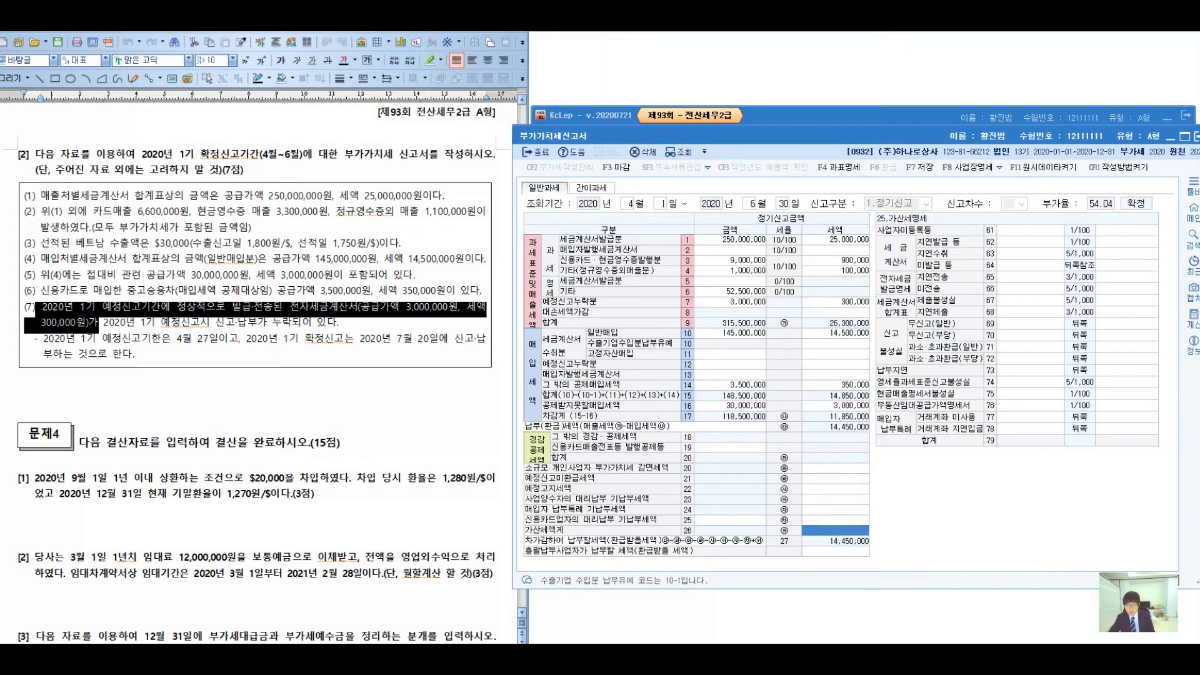
click(1030, 346)
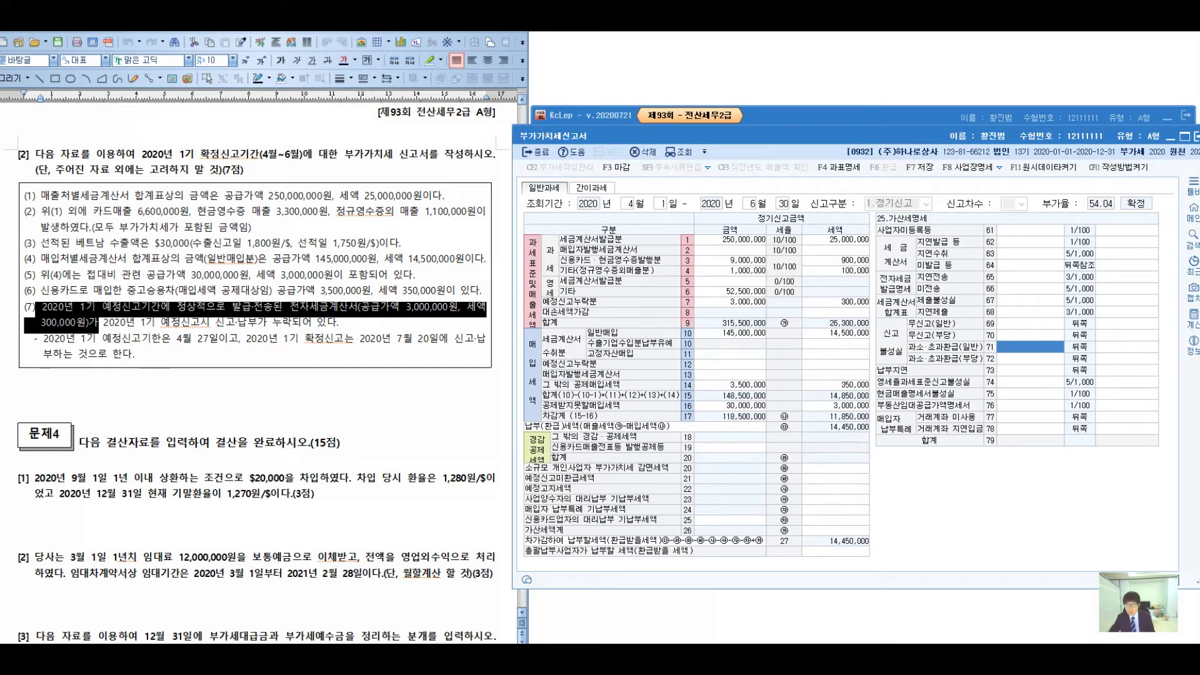
Step: Handwrite the 신고불성실 penalty base as (매출세액 - 매입세액), with 0 under the purchase tax and an underlined 300,000
key(ctrl+2)
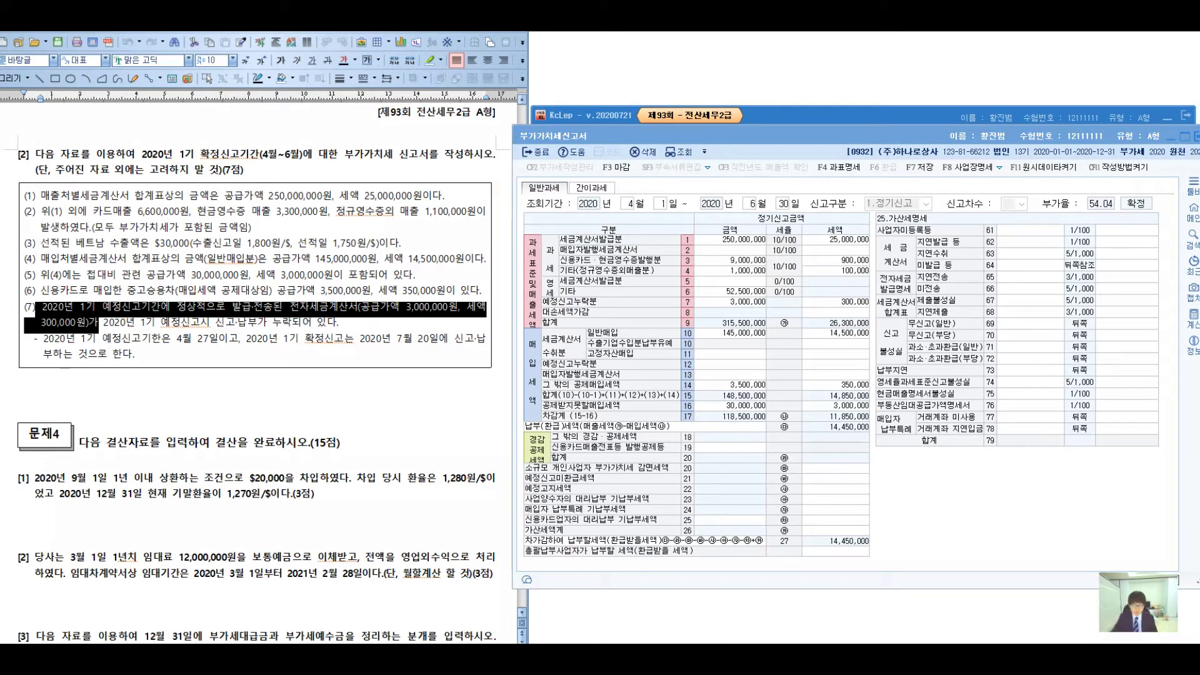
mouse_move(541, 188)
mouse_down()
mouse_move(561, 262)
mouse_move(616, 225)
mouse_move(614, 245)
mouse_up()
mouse_move(617, 206)
mouse_down()
mouse_move(609, 230)
mouse_move(642, 244)
mouse_up()
mouse_move(658, 208)
mouse_down()
mouse_move(650, 229)
mouse_move(678, 229)
mouse_up()
drag(678, 232, 700, 232)
mouse_move(409, 296)
mouse_down()
mouse_move(460, 375)
mouse_move(550, 316)
mouse_move(600, 343)
mouse_move(641, 306)
mouse_move(681, 313)
mouse_move(697, 331)
mouse_move(759, 300)
mouse_move(785, 362)
mouse_up()
drag(796, 294, 791, 378)
drag(491, 266, 444, 406)
mouse_move(718, 359)
mouse_down()
mouse_move(462, 438)
mouse_move(500, 463)
mouse_move(603, 452)
mouse_up()
drag(440, 454, 606, 447)
mouse_move(461, 394)
mouse_down()
mouse_move(477, 412)
mouse_move(530, 407)
mouse_move(585, 423)
mouse_up()
drag(455, 456, 593, 448)
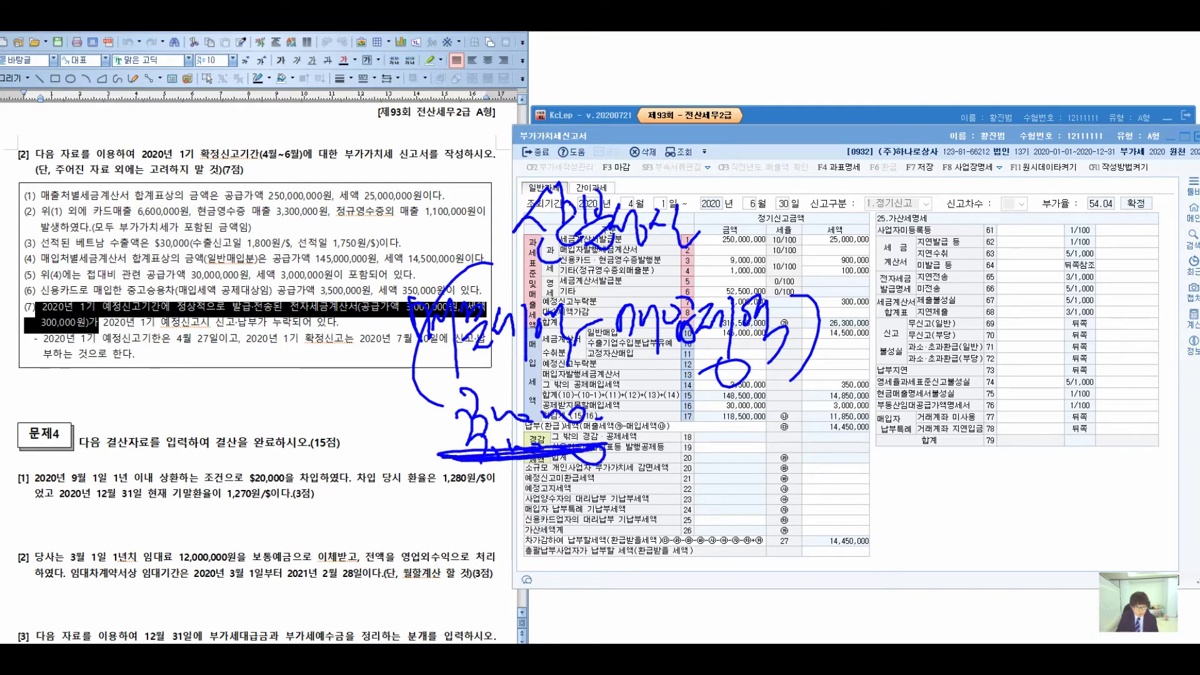
Step: Handwrite the penalty calculation = 300,000 × 10% = 30,000, underlining the product and circling the result
drag(632, 393, 670, 389)
drag(629, 399, 662, 400)
drag(653, 448, 687, 447)
mouse_move(700, 431)
mouse_down()
mouse_move(706, 471)
mouse_move(826, 445)
mouse_move(842, 464)
mouse_up()
drag(850, 424, 903, 466)
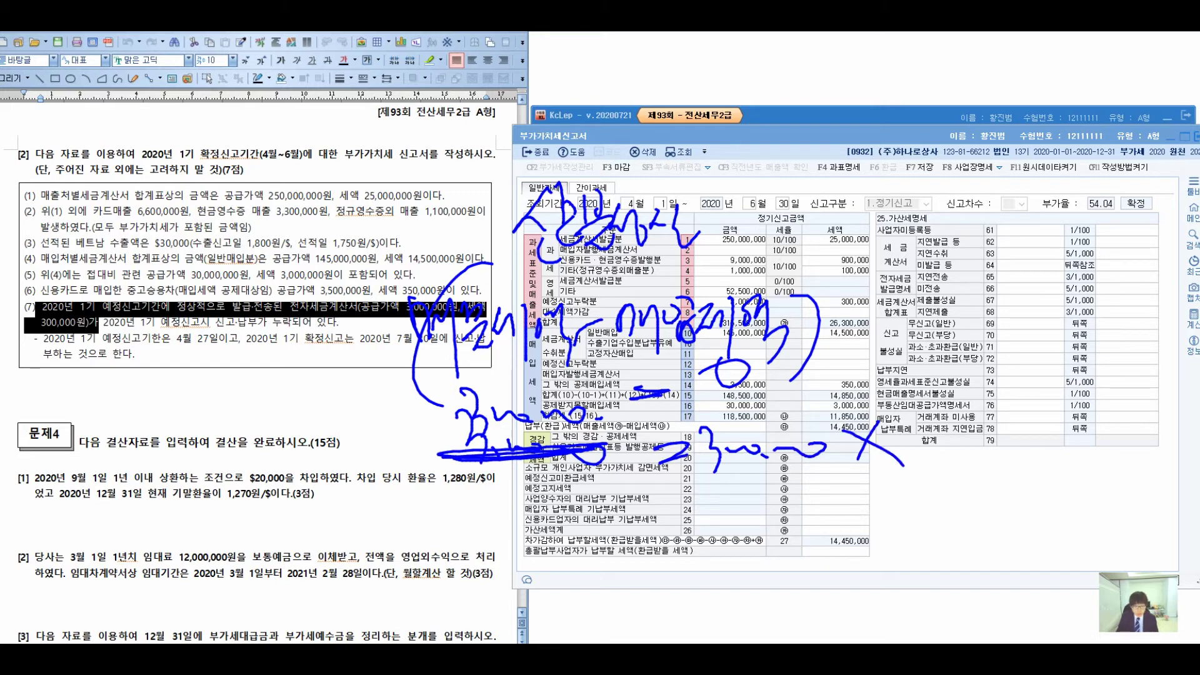
mouse_move(943, 423)
mouse_down()
mouse_move(937, 468)
mouse_move(960, 431)
mouse_up()
drag(1038, 395, 1007, 474)
drag(1023, 441, 1030, 445)
drag(713, 495, 1057, 491)
drag(794, 539, 824, 536)
drag(799, 555, 837, 552)
mouse_move(840, 531)
mouse_down()
mouse_move(860, 536)
mouse_move(851, 581)
mouse_up()
mouse_move(887, 538)
mouse_down()
mouse_move(941, 554)
mouse_move(981, 541)
mouse_up()
mouse_move(975, 500)
mouse_down()
mouse_move(965, 598)
mouse_move(1002, 565)
mouse_up()
Step: Handwrite a circled heading for the penalty reduction and note the rate of 90% for one month (1개월)
mouse_move(742, 220)
mouse_down()
mouse_move(890, 203)
mouse_move(895, 221)
mouse_move(935, 199)
mouse_move(972, 238)
mouse_up()
drag(972, 189, 999, 258)
mouse_move(975, 157)
mouse_down()
mouse_move(1000, 187)
mouse_move(1003, 133)
mouse_up()
drag(1003, 85, 1008, 149)
drag(1012, 107, 1042, 150)
drag(1061, 110, 1080, 120)
mouse_move(1077, 128)
mouse_down()
mouse_move(1097, 141)
mouse_move(1070, 213)
mouse_move(1087, 189)
mouse_up()
mouse_move(1122, 156)
mouse_down()
mouse_move(1110, 200)
mouse_move(1134, 198)
mouse_up()
Step: Handwrite the reduction rates of 75% for 1~3 months and 50% for 3~6 months, and clear all ink
mouse_move(1024, 238)
mouse_down()
mouse_move(1025, 275)
mouse_move(1059, 256)
mouse_up()
drag(1063, 240, 1070, 273)
mouse_move(1096, 230)
mouse_down()
mouse_move(1122, 262)
mouse_move(1118, 281)
mouse_up()
mouse_move(1128, 236)
mouse_down()
mouse_move(1144, 265)
mouse_move(1168, 247)
mouse_up()
drag(1150, 245, 1170, 270)
drag(1008, 317, 1025, 350)
mouse_move(1028, 334)
mouse_down()
mouse_move(1056, 328)
mouse_move(1063, 346)
mouse_up()
mouse_move(1074, 315)
mouse_down()
mouse_move(1092, 337)
mouse_move(1114, 325)
mouse_up()
drag(1117, 322, 1119, 353)
drag(1127, 298, 1146, 328)
drag(1143, 307, 1168, 335)
mouse_move(1097, 369)
mouse_down()
mouse_move(1134, 393)
mouse_move(1156, 369)
mouse_up()
drag(1162, 350, 1156, 395)
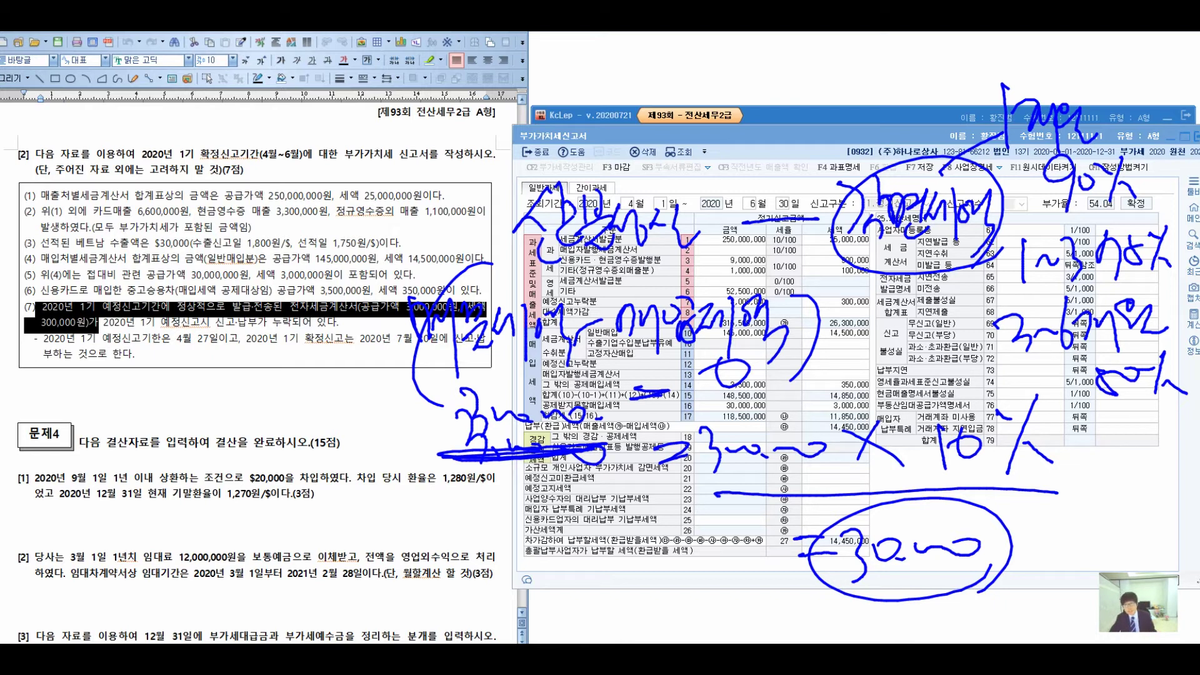
key(Escape)
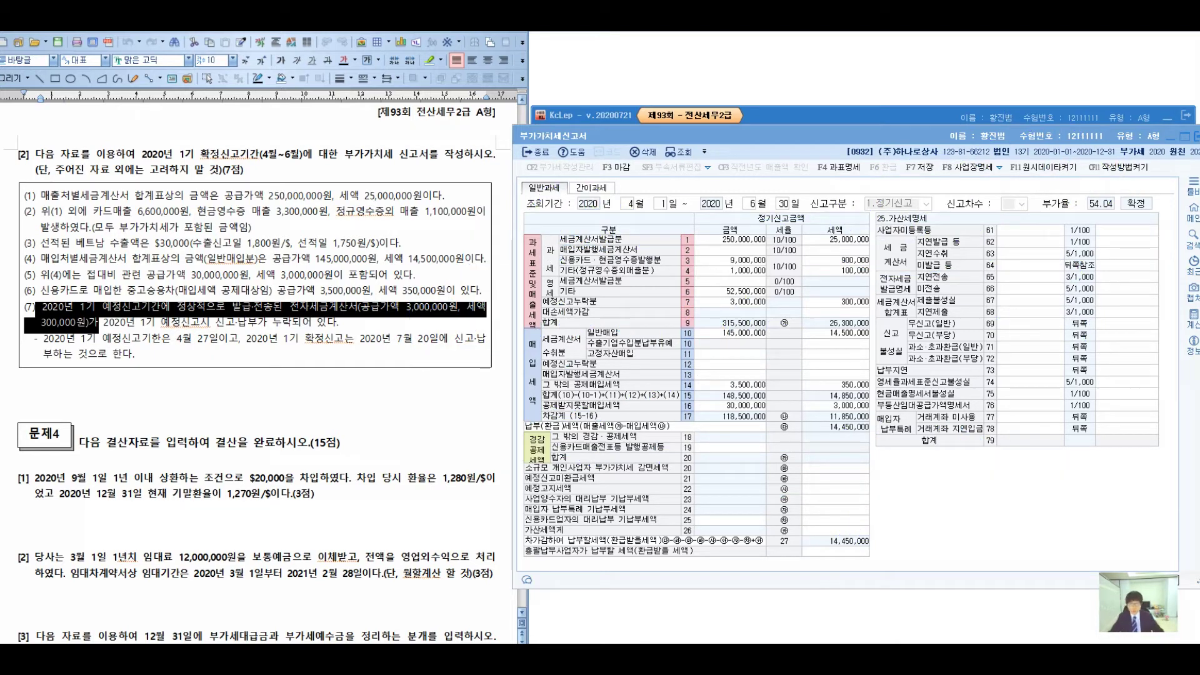
Step: Handwrite an underlined 300,000 × 10%, circle the rate, and label the type of penalty beneath it
mouse_move(429, 150)
mouse_down()
mouse_move(445, 186)
mouse_move(473, 159)
mouse_up()
drag(483, 162, 486, 160)
drag(495, 171, 569, 165)
drag(441, 187, 610, 189)
mouse_move(641, 157)
mouse_down()
mouse_move(637, 190)
mouse_move(660, 159)
mouse_up()
mouse_move(701, 143)
mouse_down()
mouse_move(677, 196)
mouse_move(695, 182)
mouse_move(649, 132)
mouse_up()
drag(667, 230, 655, 272)
drag(591, 309, 616, 344)
mouse_move(644, 308)
mouse_down()
mouse_move(647, 343)
mouse_move(661, 340)
mouse_up()
mouse_move(673, 301)
mouse_down()
mouse_move(669, 328)
mouse_move(687, 316)
mouse_up()
drag(662, 331, 678, 344)
drag(683, 317, 708, 340)
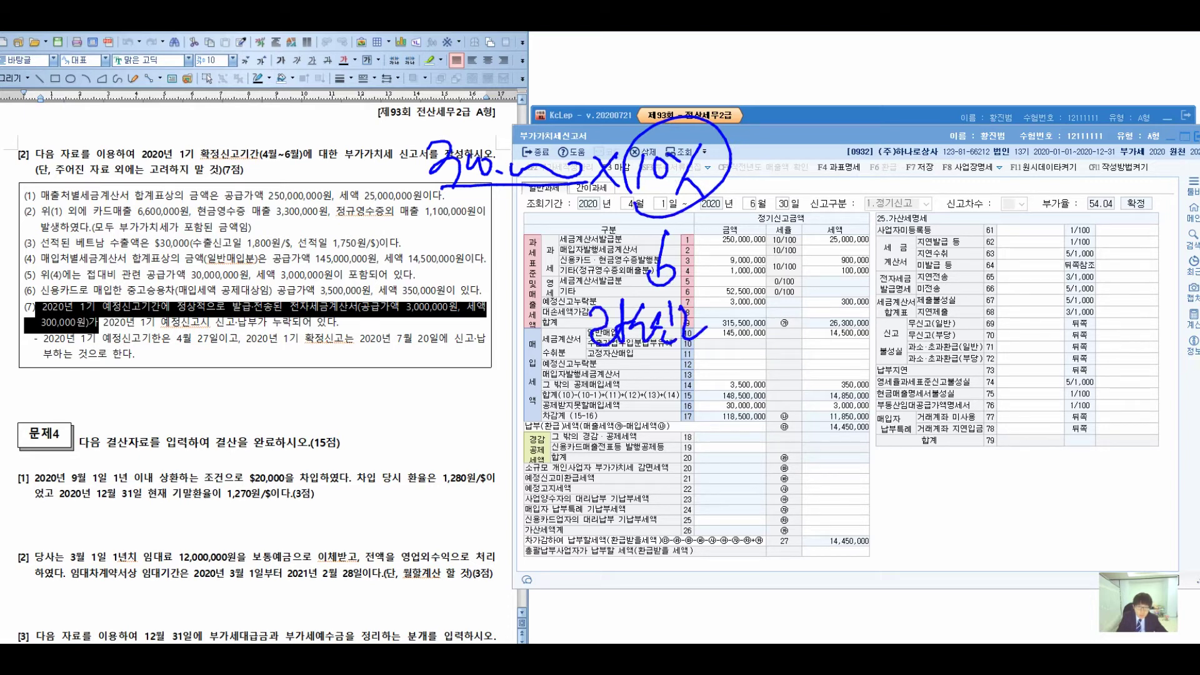
Step: Extend the handwritten formula with = 30,000 × (1 - 0.75), underline the bracket and point an arrow at it
drag(758, 160, 783, 159)
drag(755, 177, 781, 176)
drag(791, 156, 796, 191)
drag(814, 165, 816, 166)
drag(823, 183, 890, 176)
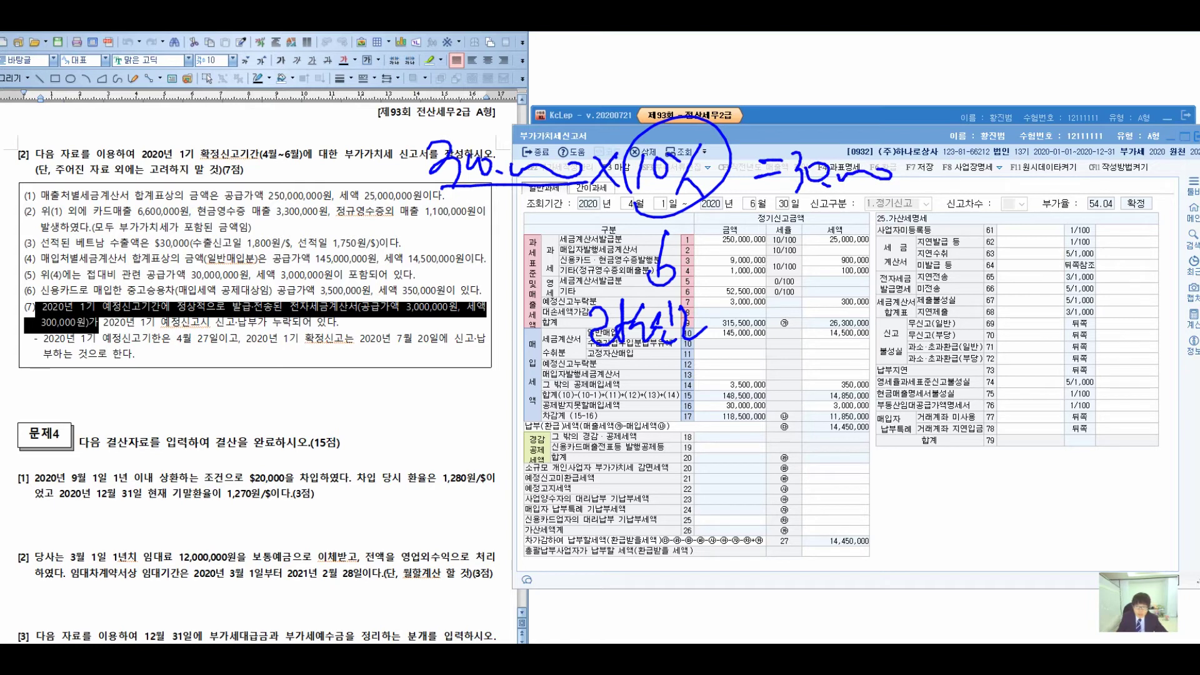
drag(915, 158, 936, 182)
drag(935, 158, 914, 184)
drag(966, 138, 955, 187)
mouse_move(983, 150)
mouse_down()
mouse_move(994, 176)
mouse_move(1006, 162)
mouse_up()
drag(1022, 151, 1039, 169)
mouse_move(1045, 153)
mouse_down()
mouse_move(1056, 186)
mouse_move(1068, 181)
mouse_up()
mouse_move(1066, 156)
mouse_down()
mouse_move(1096, 159)
mouse_move(1090, 201)
mouse_up()
drag(934, 199, 1078, 201)
mouse_move(993, 219)
mouse_down()
mouse_move(972, 278)
mouse_move(959, 244)
mouse_up()
mouse_move(962, 242)
mouse_down()
mouse_move(946, 260)
mouse_move(1002, 236)
mouse_move(964, 331)
mouse_up()
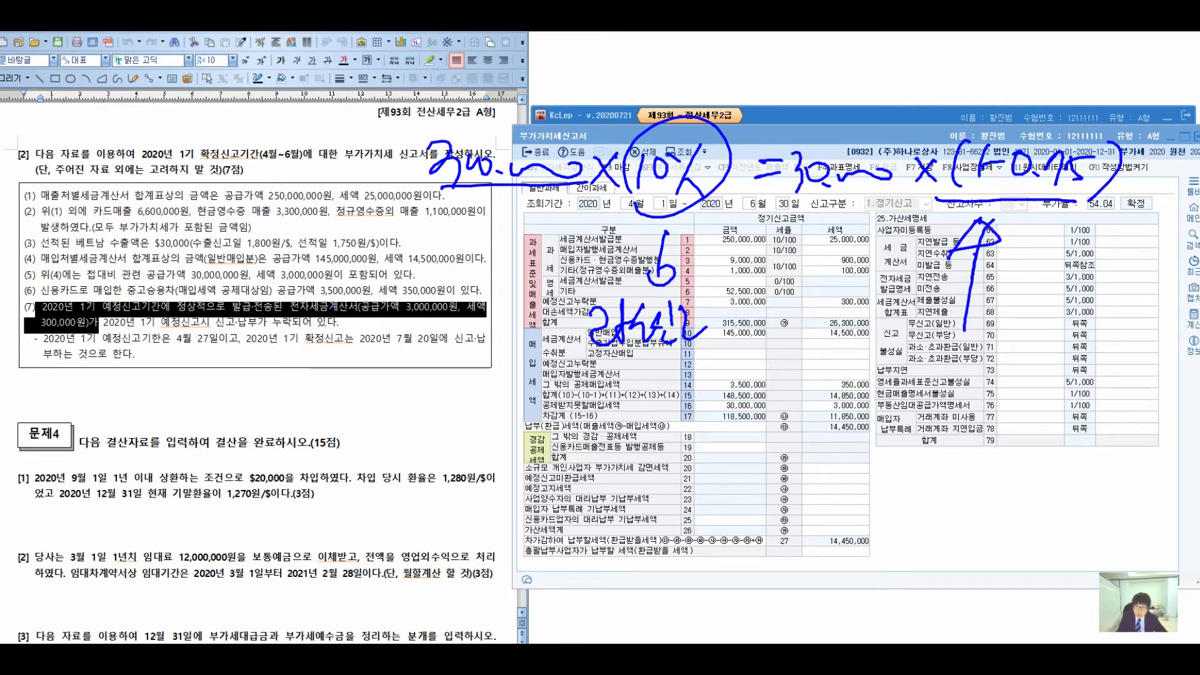
Step: Handwrite the explanation that the penalty reduction for 1개월~3개월 is 75%, and clear all ink
mouse_move(871, 342)
mouse_down()
mouse_move(893, 374)
mouse_move(950, 357)
mouse_move(894, 405)
mouse_move(888, 365)
mouse_move(939, 405)
mouse_up()
mouse_move(943, 369)
mouse_down()
mouse_move(962, 350)
mouse_move(985, 384)
mouse_up()
mouse_move(991, 368)
mouse_down()
mouse_move(1047, 359)
mouse_move(1074, 415)
mouse_up()
drag(1087, 369, 1141, 390)
drag(910, 422, 939, 457)
mouse_move(946, 415)
mouse_down()
mouse_move(947, 459)
mouse_move(972, 445)
mouse_up()
mouse_move(976, 418)
mouse_down()
mouse_move(1002, 461)
mouse_move(1018, 450)
mouse_move(1075, 466)
mouse_move(1144, 450)
mouse_up()
drag(975, 493, 999, 491)
mouse_move(1000, 486)
mouse_down()
mouse_move(990, 534)
mouse_move(1018, 531)
mouse_move(1032, 512)
mouse_up()
drag(1045, 488, 1064, 503)
drag(1056, 500, 1086, 530)
drag(1080, 473, 1042, 535)
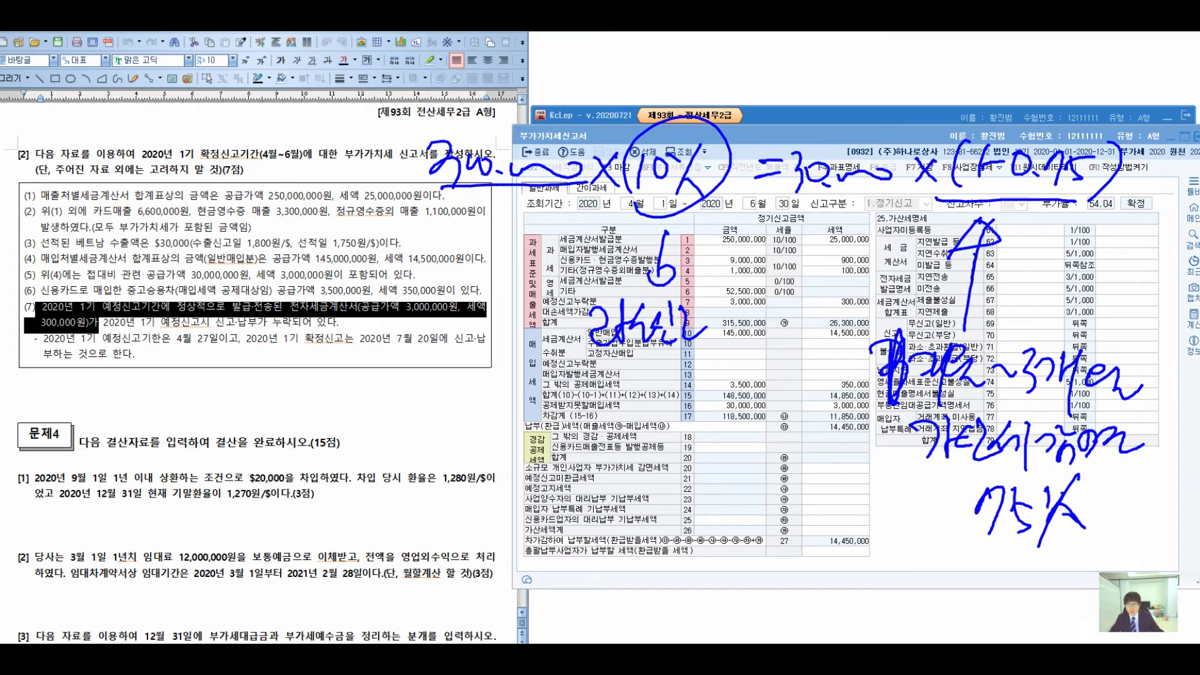
key(Escape)
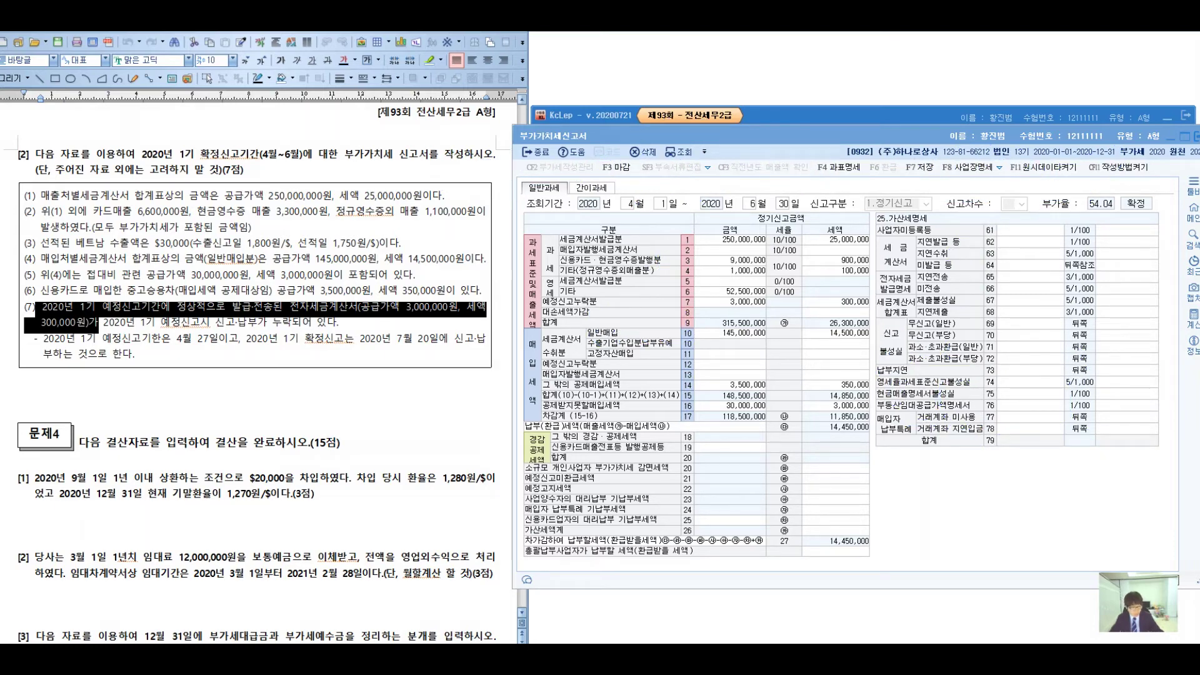
Step: Switch to the calculator, move it over the exam text, and compute 30,000 × 0.25
key(alt+Tab)
drag(781, 214, 296, 227)
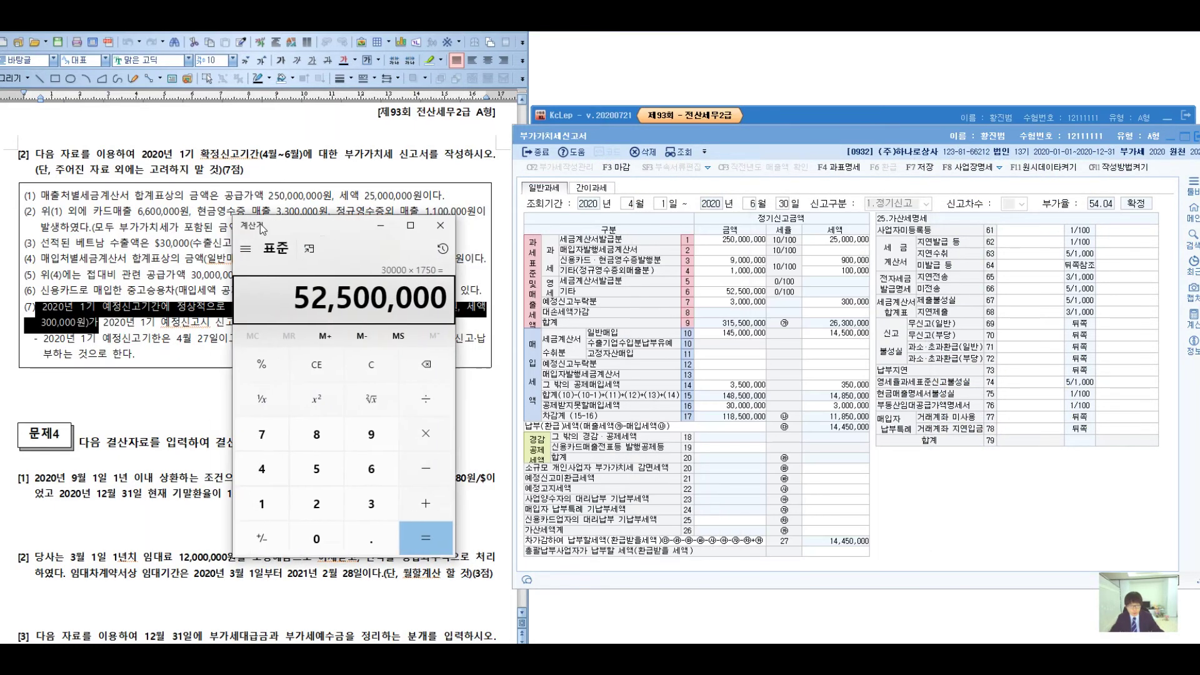
text(0.30000)
key(Return)
text(300000)
key(Escape)
text(30000)
key(asterisk)
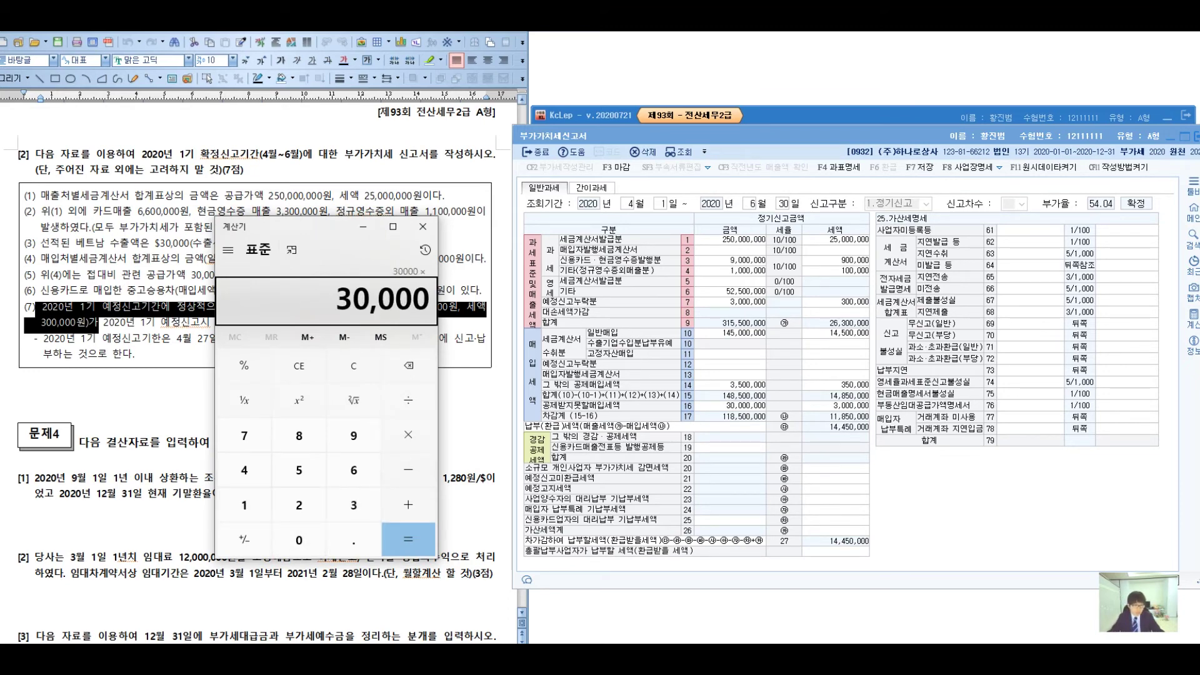
text(.)
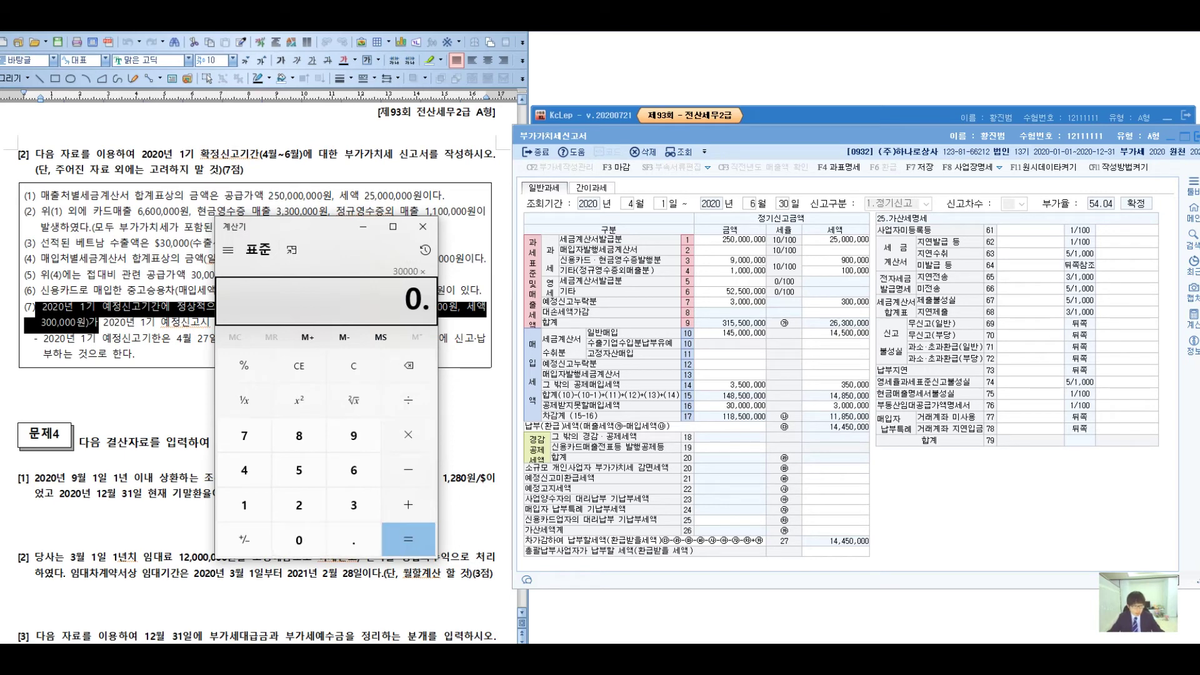
text(25)
key(Return)
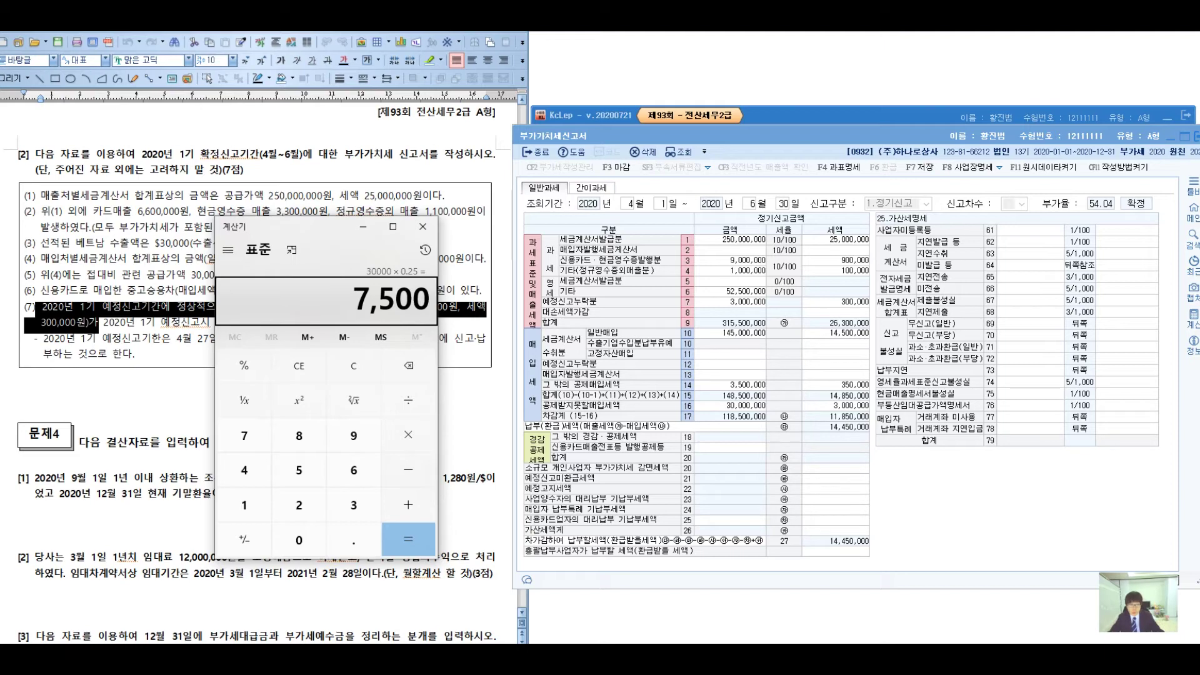
Step: Enter 300,000 with a penalty of 7,500 for general under-reporting (row 71), and close the calculator
click(1029, 347)
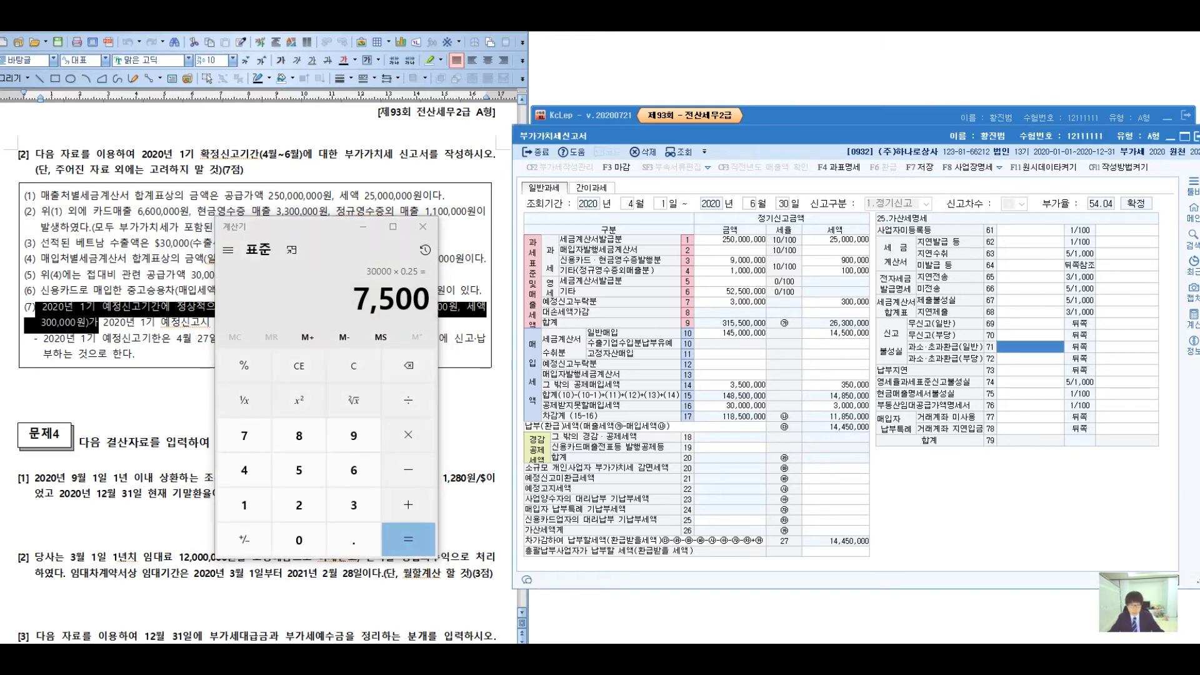
text(300000)
key(Return)
text(7500)
key(Return)
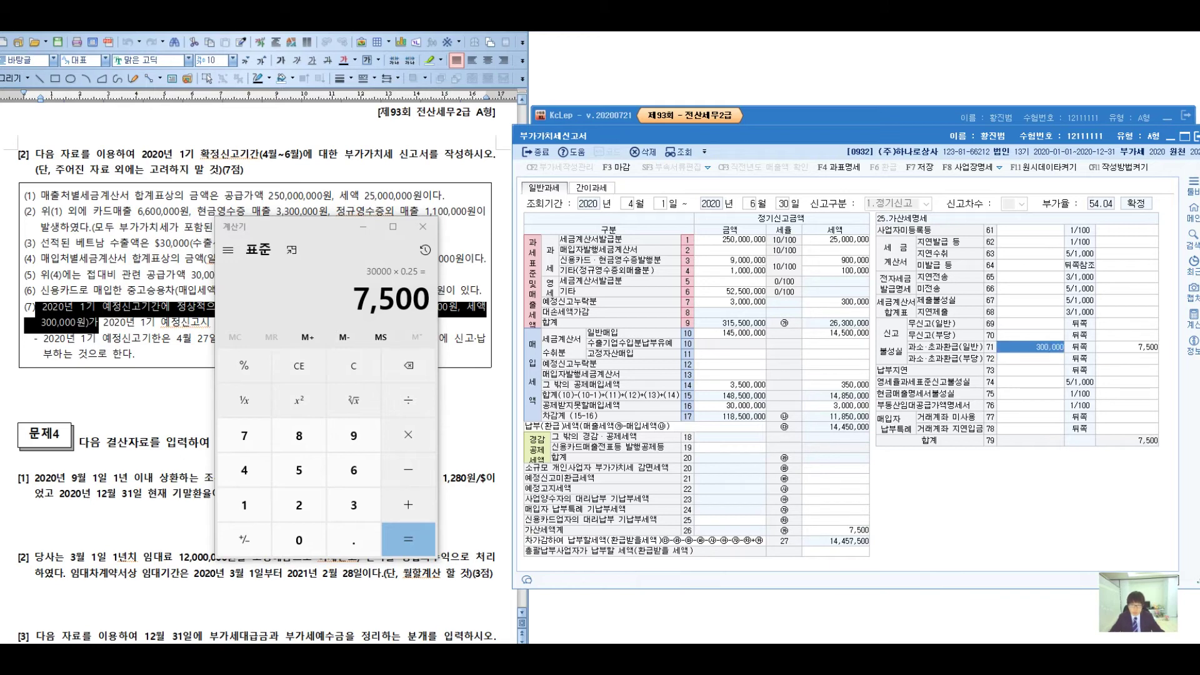
click(422, 226)
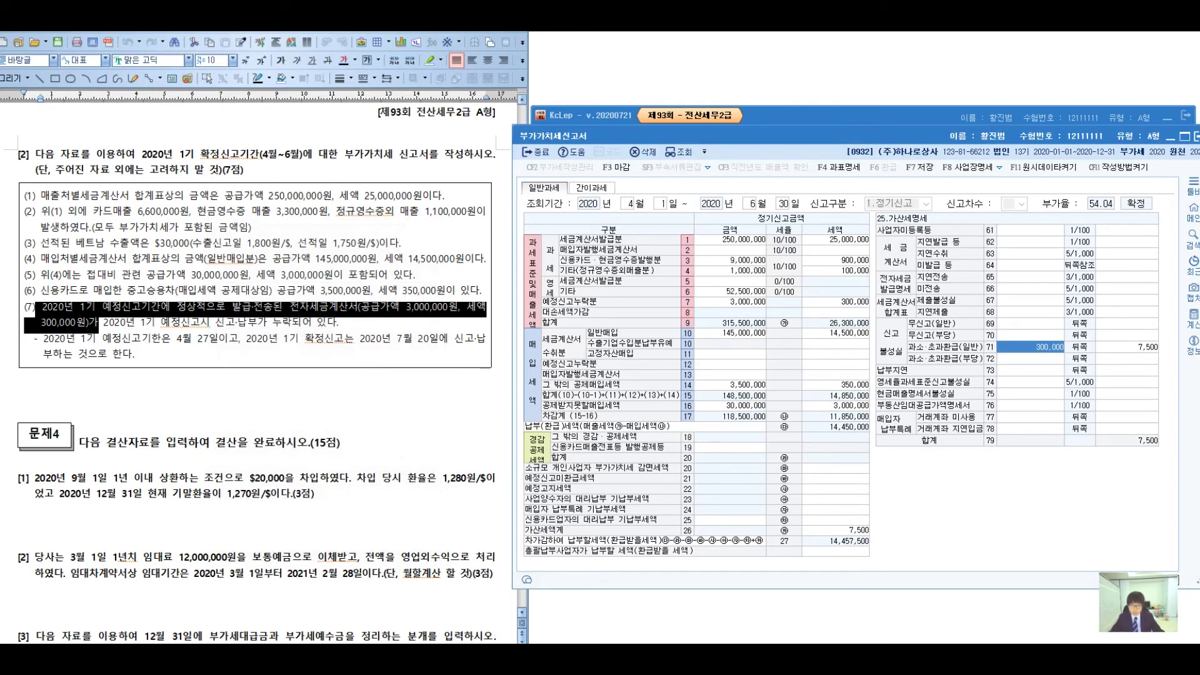
Step: Highlight the filing-deadline note under exam item (7) and enter 300,000 as the late payment amount (납부지연, row 73)
click(281, 354)
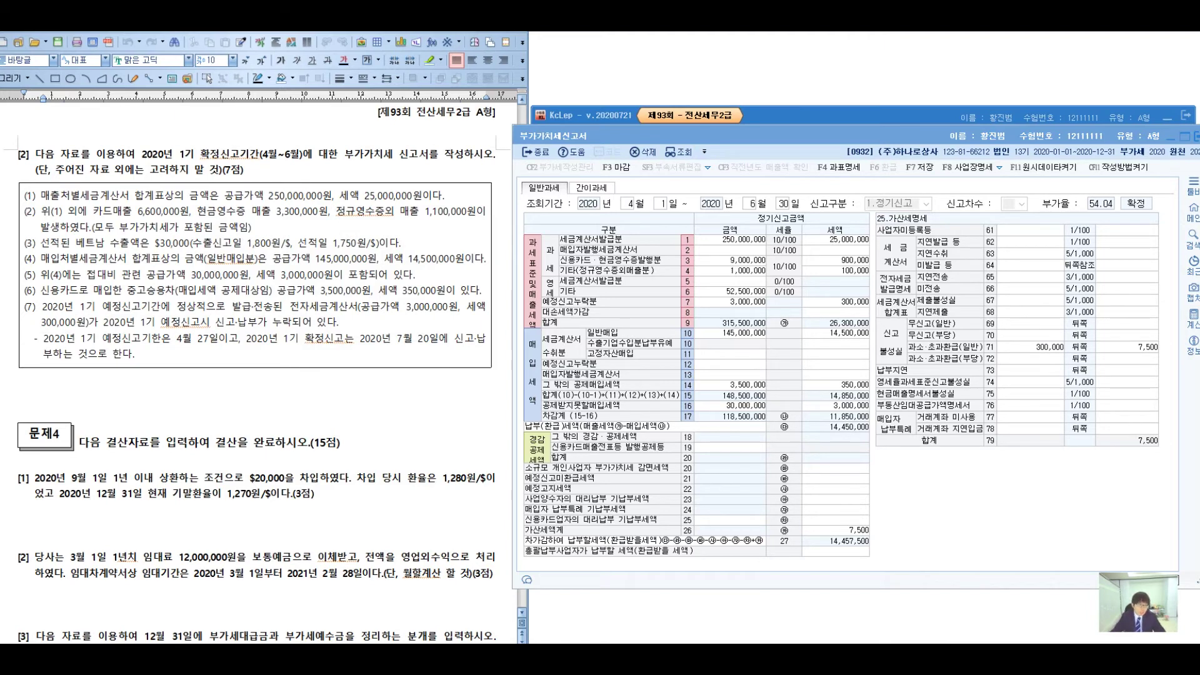
drag(43, 338, 133, 355)
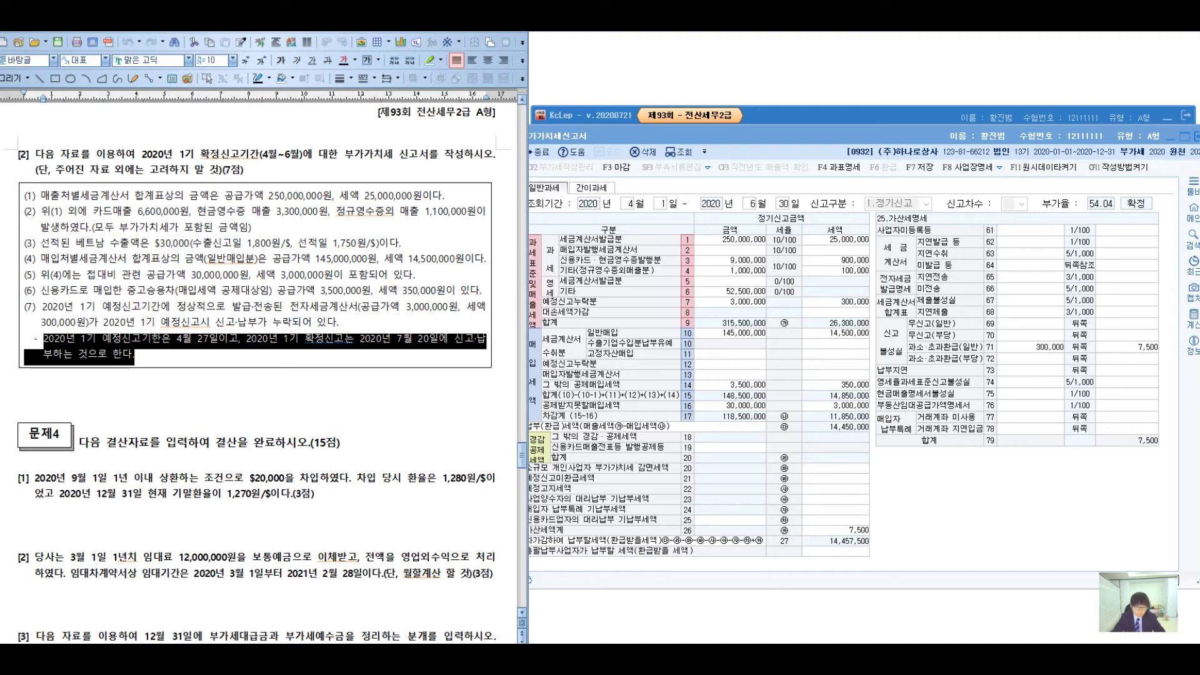
click(1029, 370)
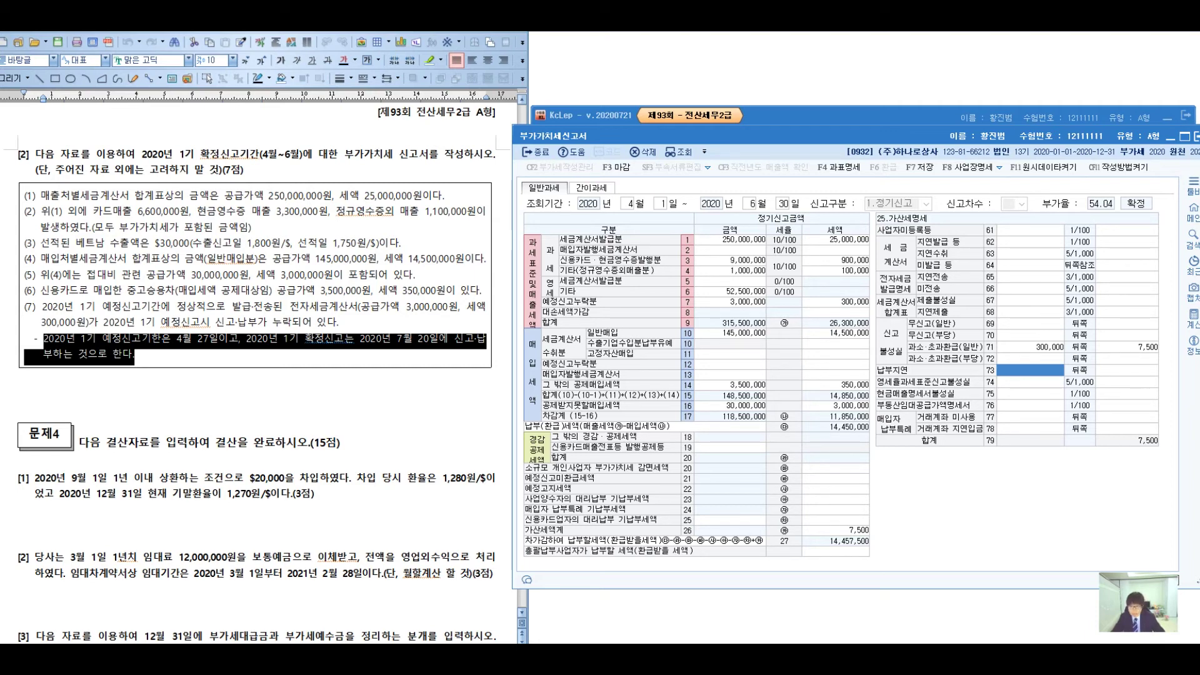
text(300000)
key(Return)
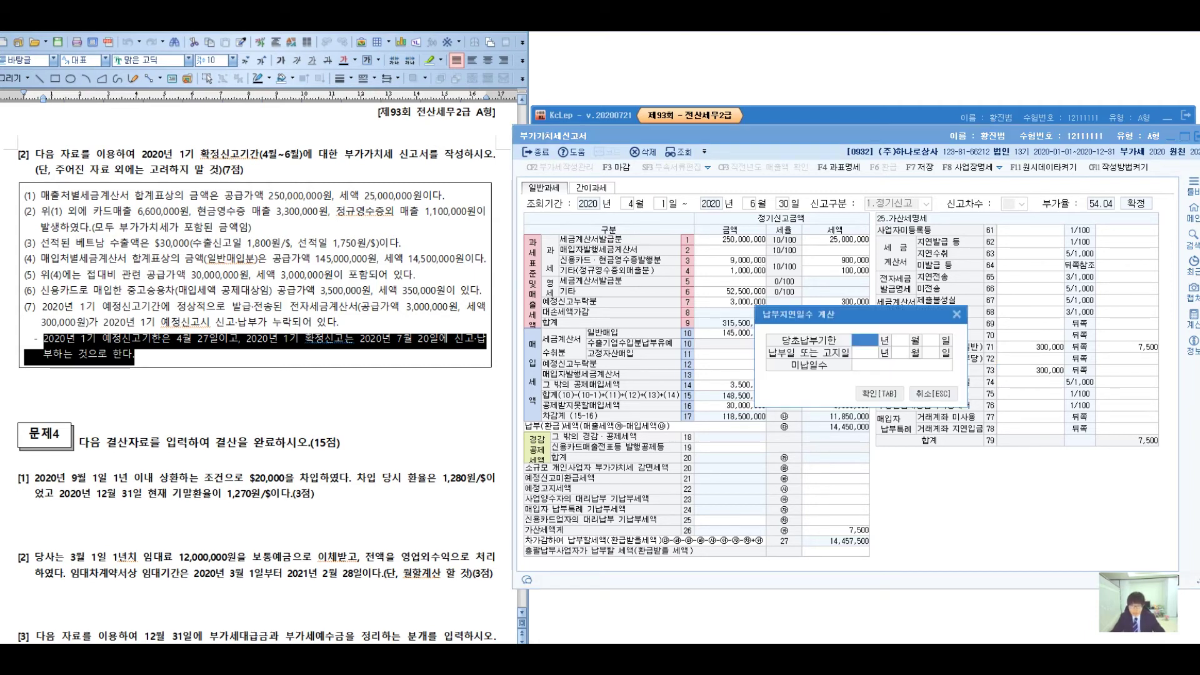
Step: Calculate the late-payment days with original due date 2020-04-27 and payment date 2020-07-20, and apply them
text(20)
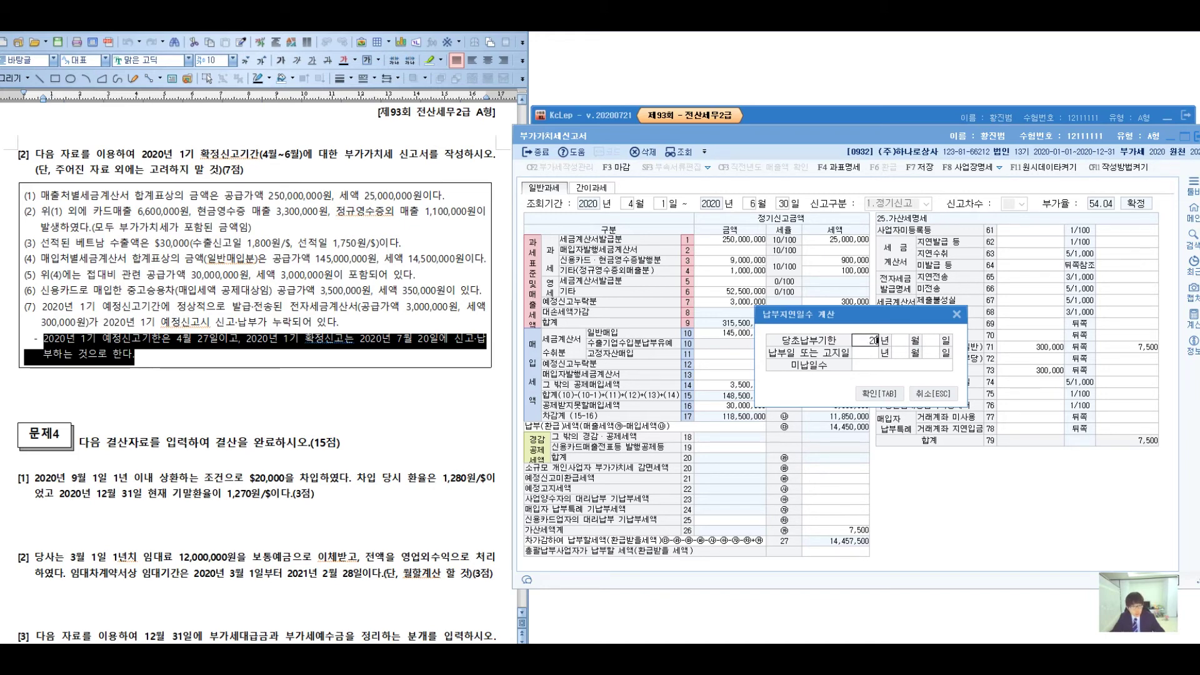
text(20 년 4)
key(Return)
text(2720)
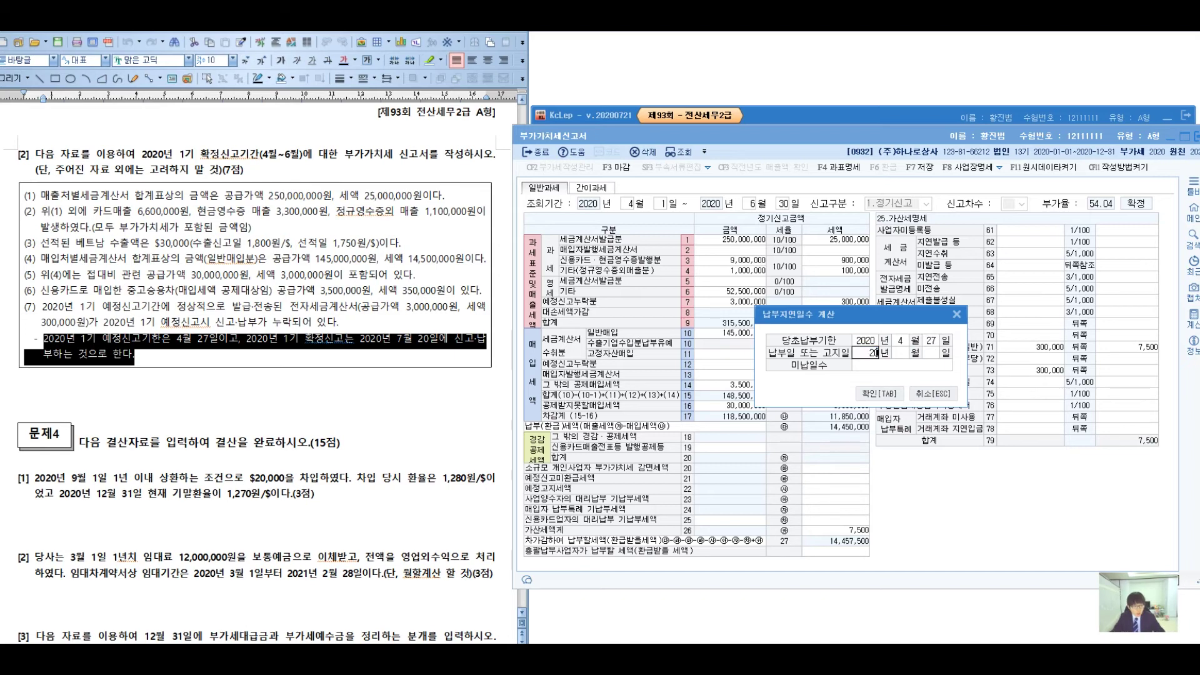
text(207)
key(Return)
text(20)
key(Return)
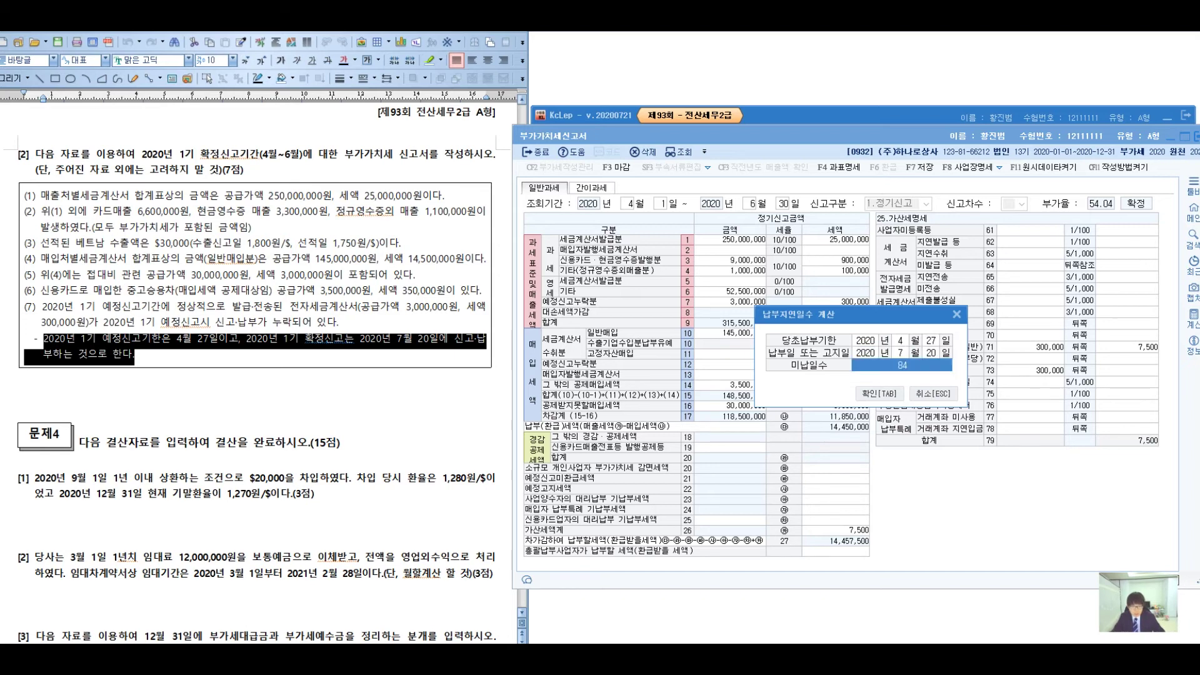
key(Return)
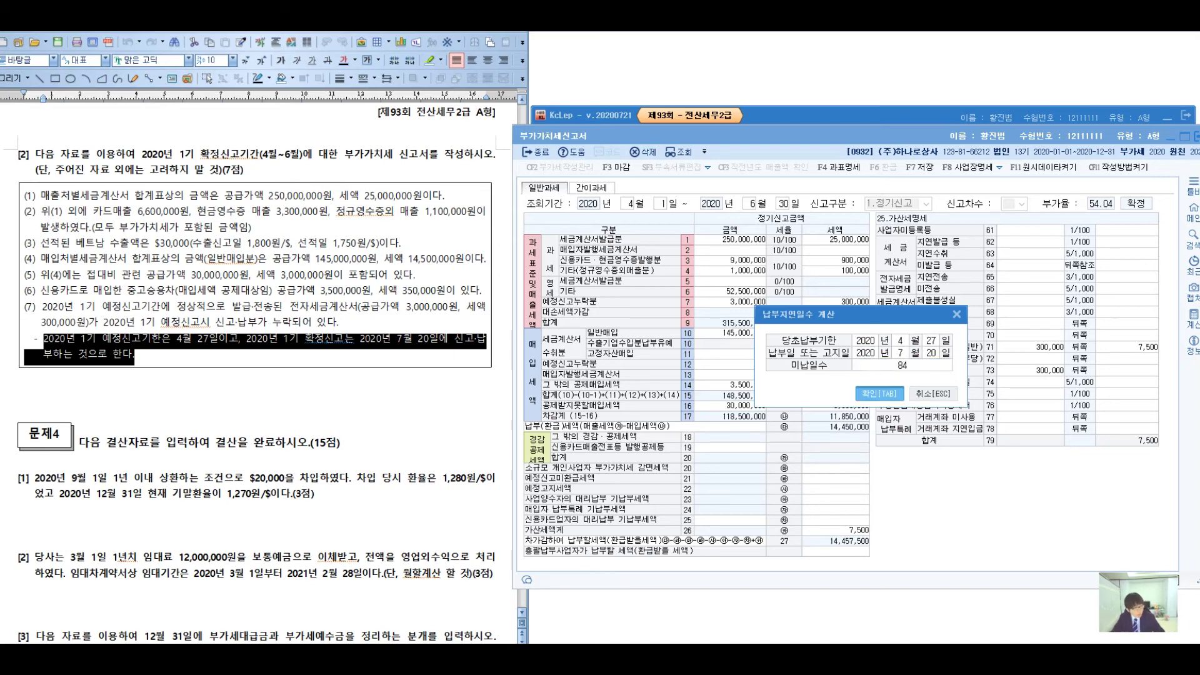
key(Return)
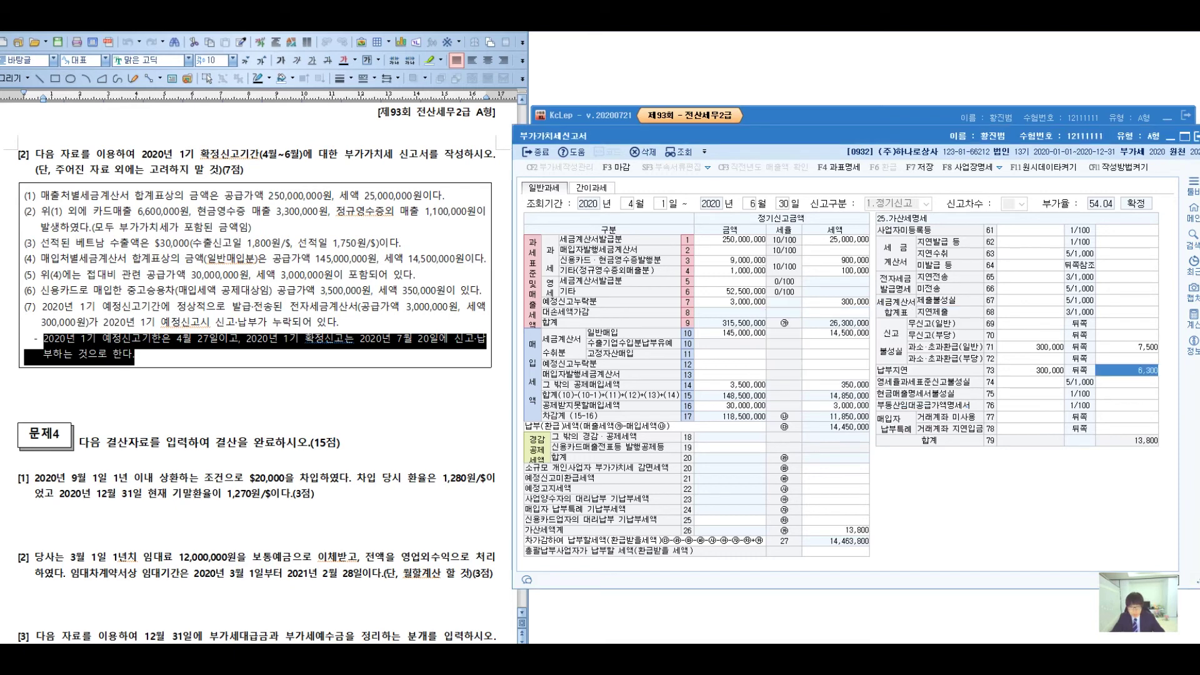
Step: Review the late-payment days calculation without changing it, and check the penalty tax total in row 26
key(Return)
click(1126, 370)
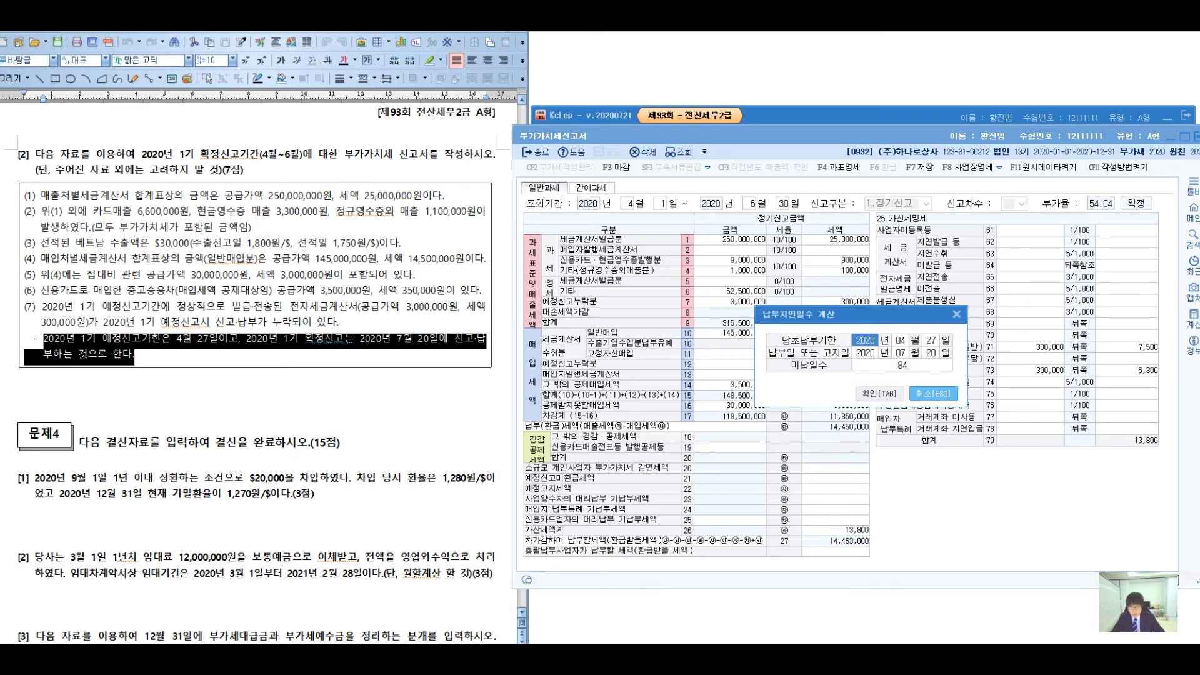
click(934, 392)
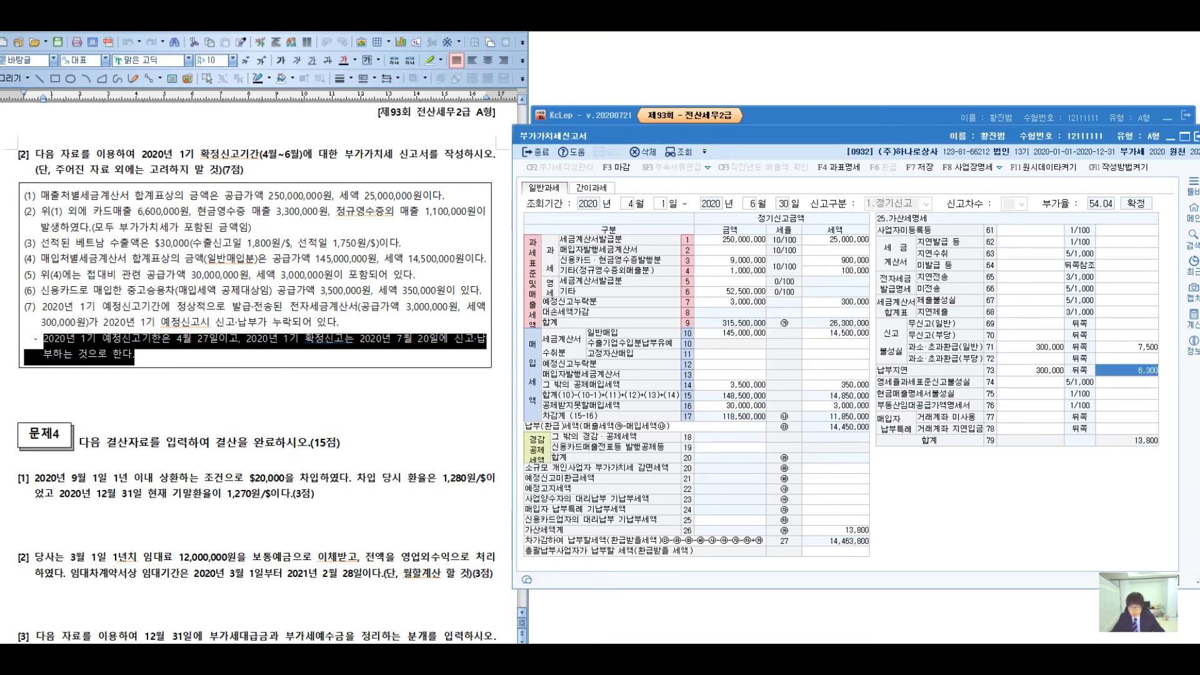
click(835, 530)
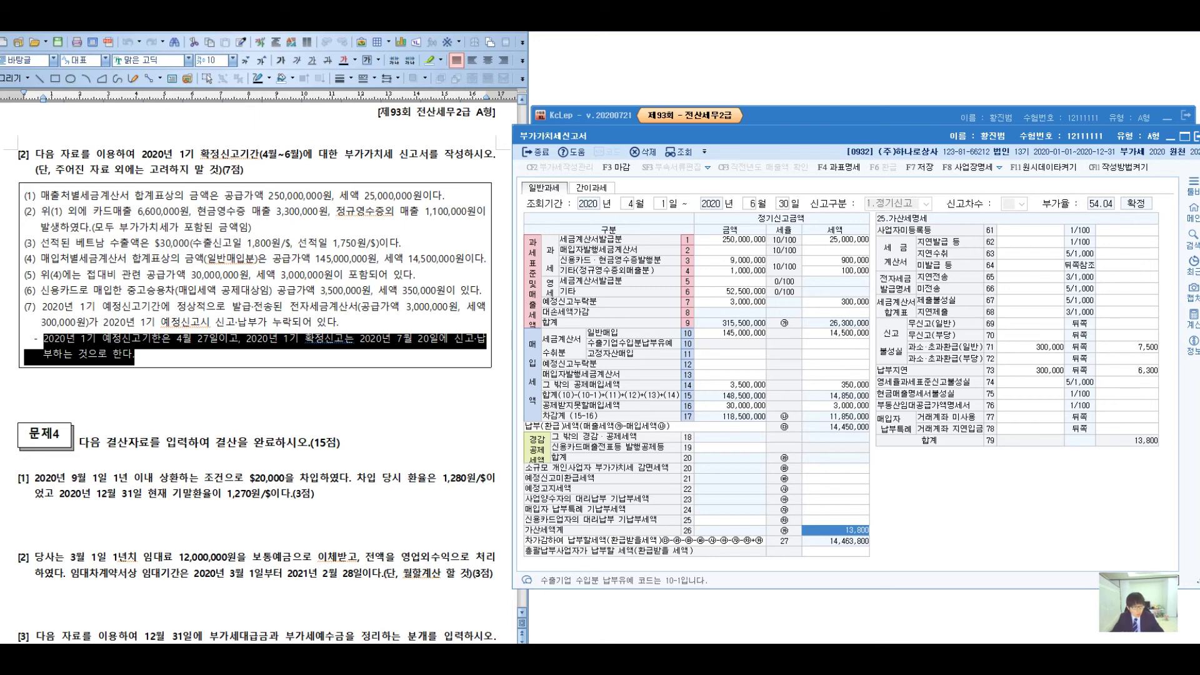
click(135, 354)
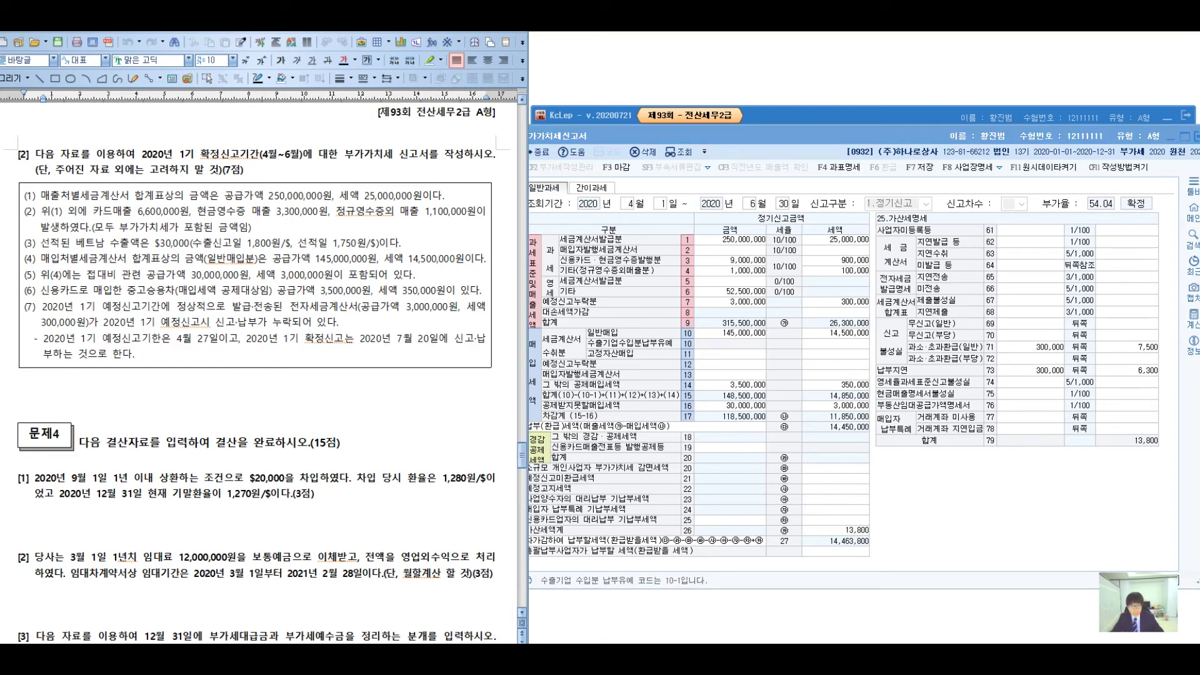
click(834, 530)
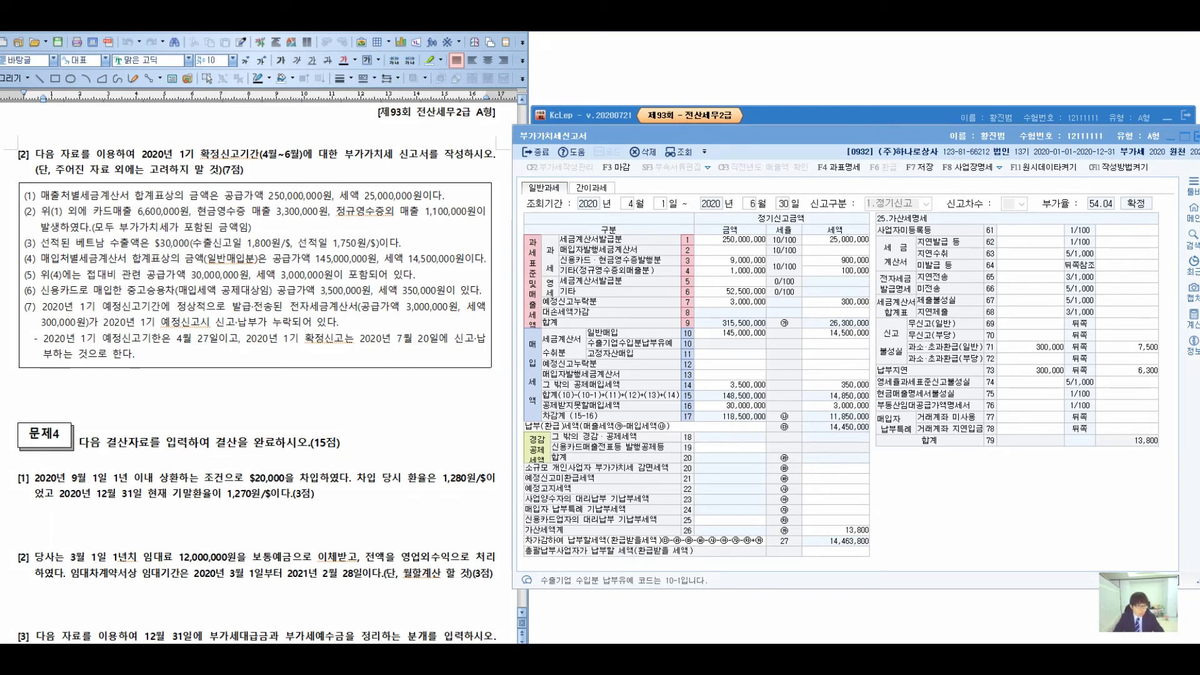
Step: Circle the exam's sales and purchase items, link them to the matching return sections, and handwrite underlined notes on the purchases
mouse_move(264, 171)
mouse_down()
mouse_move(234, 182)
mouse_move(265, 252)
mouse_move(260, 169)
mouse_move(510, 114)
mouse_move(675, 226)
mouse_move(639, 238)
mouse_up()
mouse_move(525, 205)
mouse_down()
mouse_move(513, 220)
mouse_move(516, 331)
mouse_up()
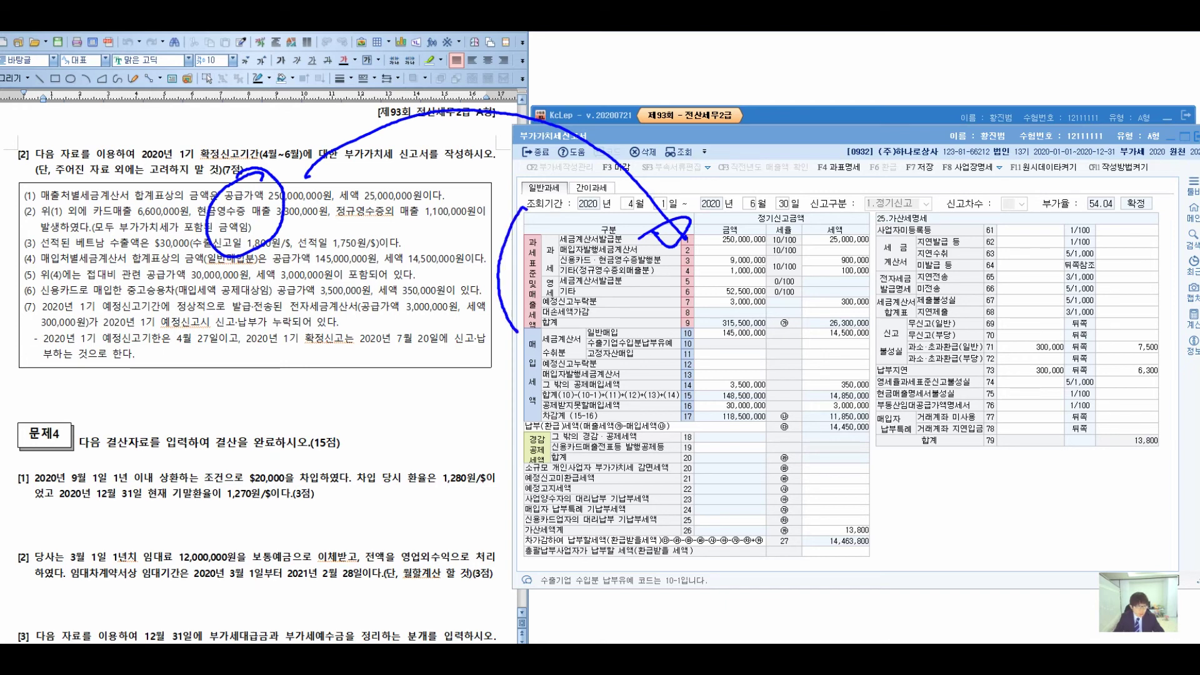
mouse_move(149, 250)
mouse_down()
mouse_move(122, 284)
mouse_move(178, 256)
mouse_move(176, 289)
mouse_move(476, 377)
mouse_move(496, 360)
mouse_move(510, 430)
mouse_up()
mouse_move(153, 313)
mouse_down()
mouse_move(164, 430)
mouse_move(178, 415)
mouse_up()
mouse_move(199, 483)
mouse_down()
mouse_move(221, 450)
mouse_move(228, 500)
mouse_move(261, 468)
mouse_move(291, 478)
mouse_move(306, 503)
mouse_move(329, 463)
mouse_move(374, 462)
mouse_move(393, 438)
mouse_move(455, 466)
mouse_move(538, 460)
mouse_move(578, 438)
mouse_move(603, 478)
mouse_up()
mouse_move(311, 534)
mouse_down()
mouse_move(376, 532)
mouse_move(392, 553)
mouse_move(405, 502)
mouse_move(438, 554)
mouse_move(490, 500)
mouse_move(494, 547)
mouse_up()
mouse_move(494, 500)
mouse_down()
mouse_move(519, 509)
mouse_move(534, 563)
mouse_move(578, 506)
mouse_move(634, 497)
mouse_move(644, 481)
mouse_move(632, 476)
mouse_up()
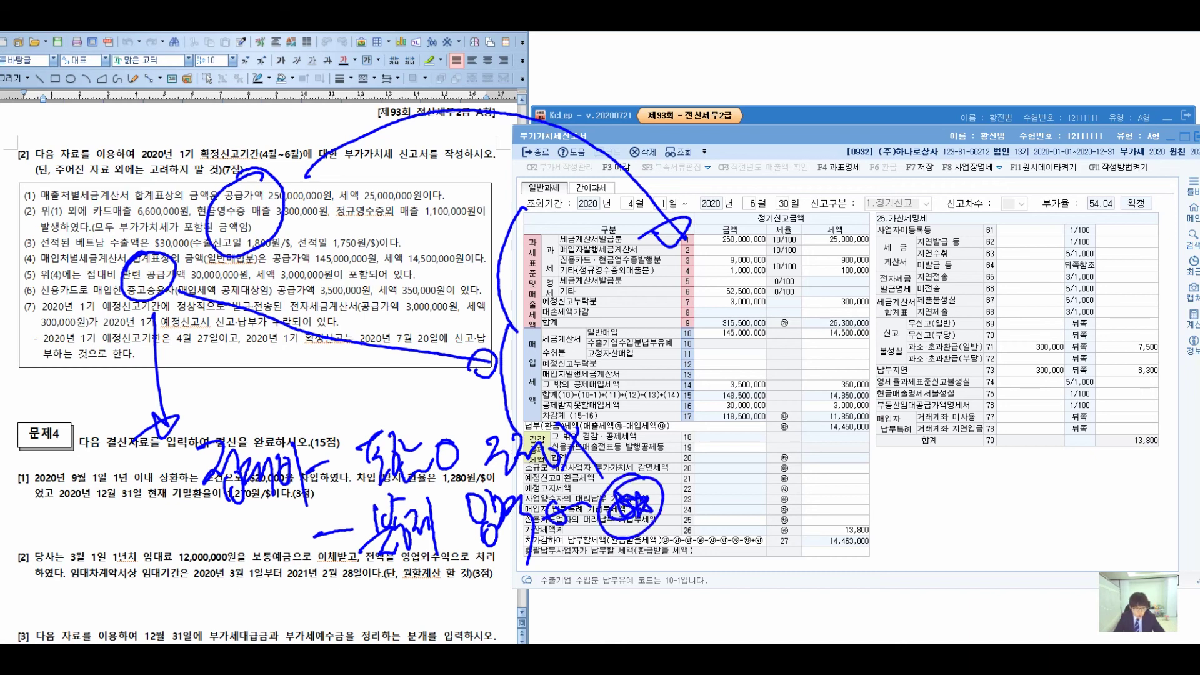
drag(356, 566, 719, 516)
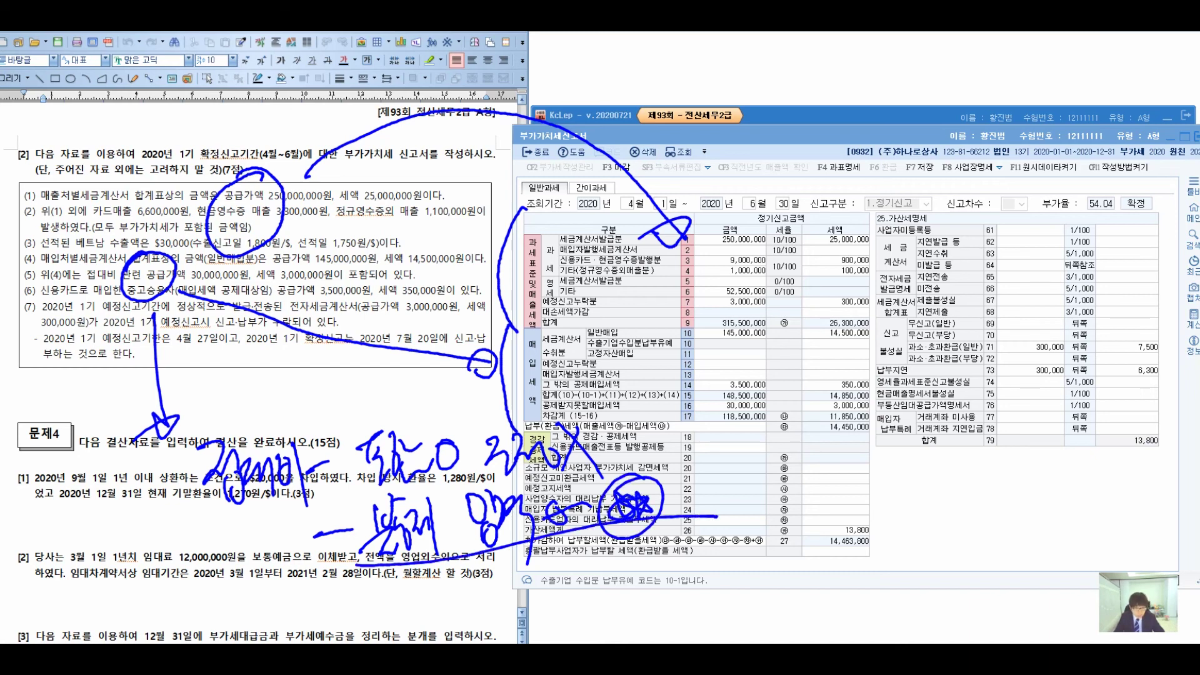
Step: Circle exam item (7), draw an arrow to handwritten notes on preliminary omissions and penalty tax (가산세), and clear all ink
mouse_move(347, 302)
mouse_down()
mouse_move(320, 316)
mouse_move(594, 239)
mouse_move(935, 222)
mouse_up()
mouse_move(837, 117)
mouse_down()
mouse_move(845, 145)
mouse_move(872, 132)
mouse_move(897, 146)
mouse_move(918, 125)
mouse_move(946, 131)
mouse_move(956, 177)
mouse_move(1018, 125)
mouse_move(1030, 164)
mouse_move(1064, 132)
mouse_move(1062, 216)
mouse_up()
mouse_move(843, 259)
mouse_down()
mouse_move(934, 260)
mouse_move(953, 342)
mouse_move(906, 375)
mouse_up()
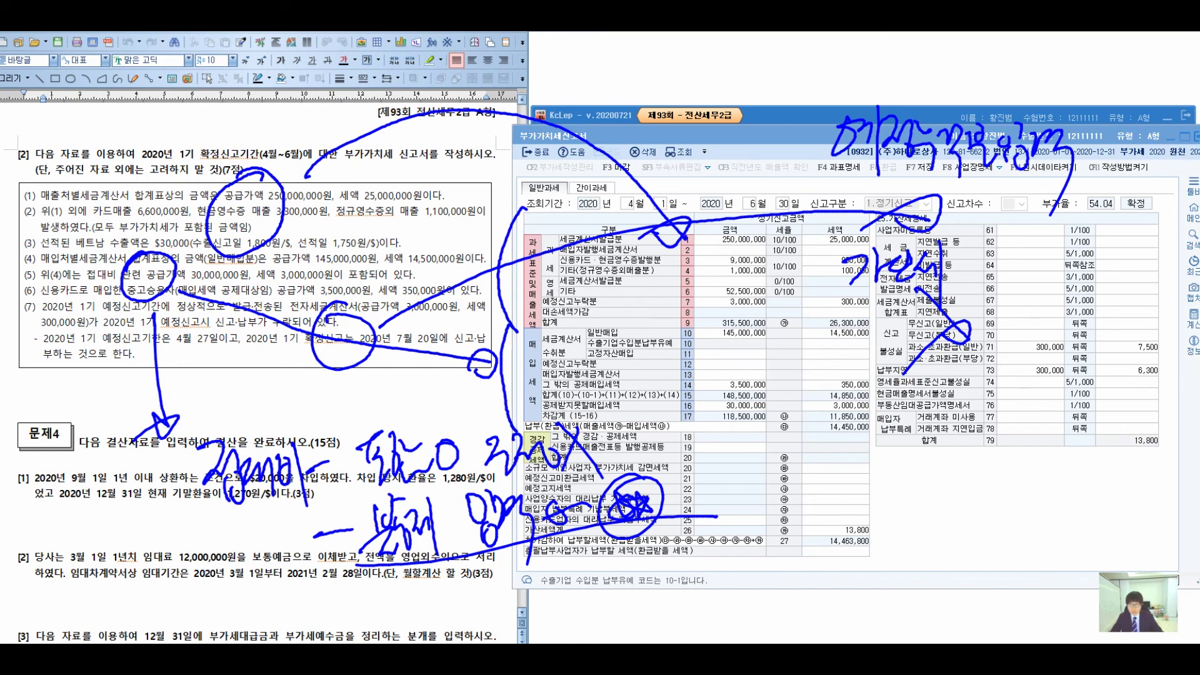
key(Escape)
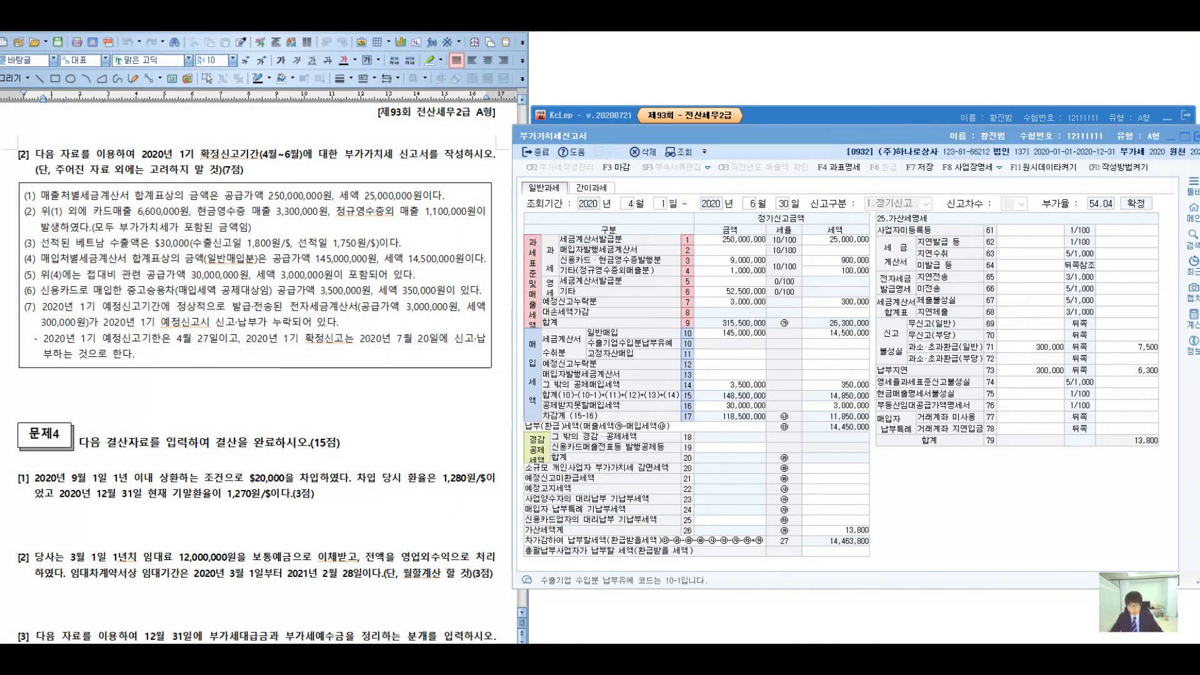